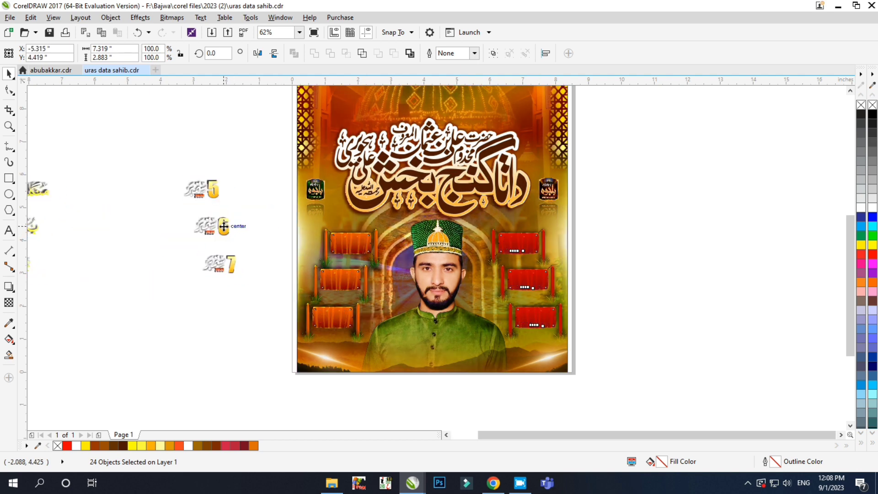
# Select the golden number 5 of the first date inside its drop shadow group and inspect its fountain fill.
pyautogui.press('F3')
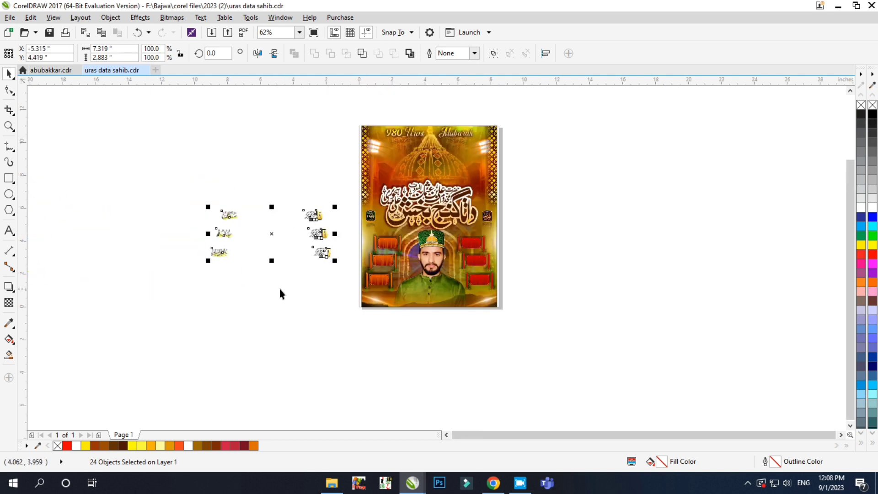
pyautogui.click(280, 289)
pyautogui.scroll(4, 277, 225)
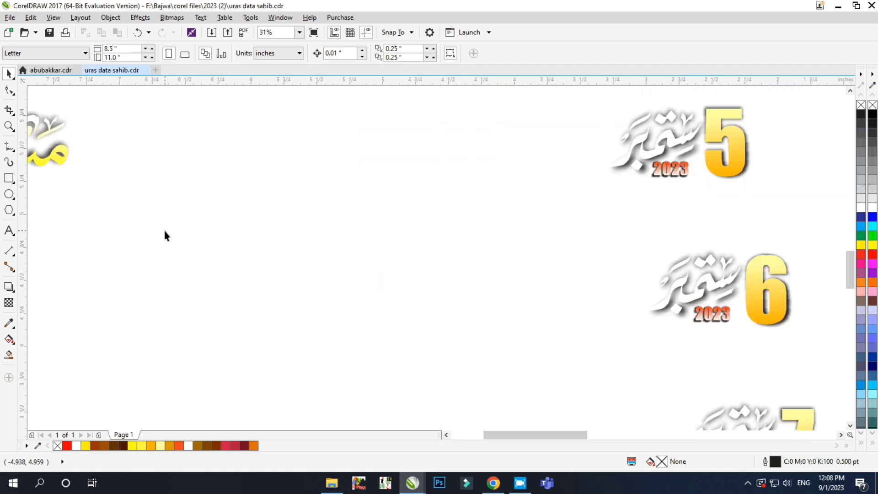
pyautogui.scroll(-2, 617, 211)
pyautogui.scroll(5, 508, 258)
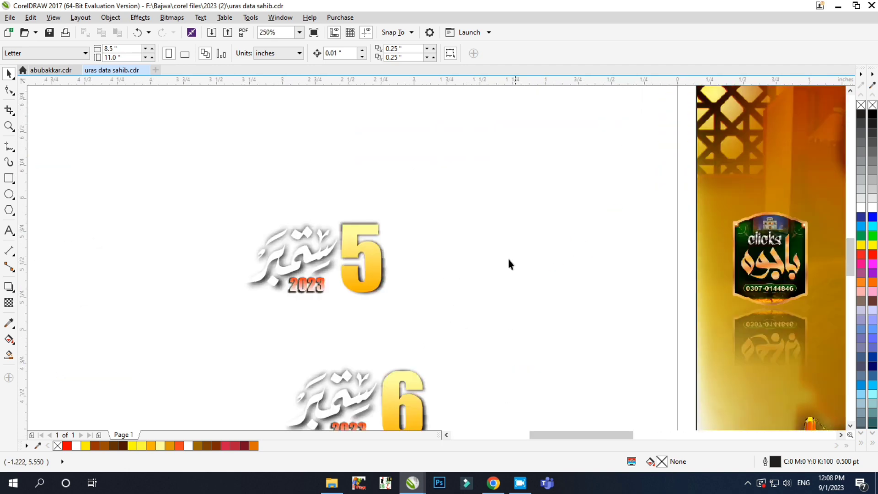
pyautogui.click(345, 248)
pyautogui.scroll(2, 350, 262)
pyautogui.keyDown('ctrl'); pyautogui.click(393, 249); pyautogui.keyUp('ctrl')
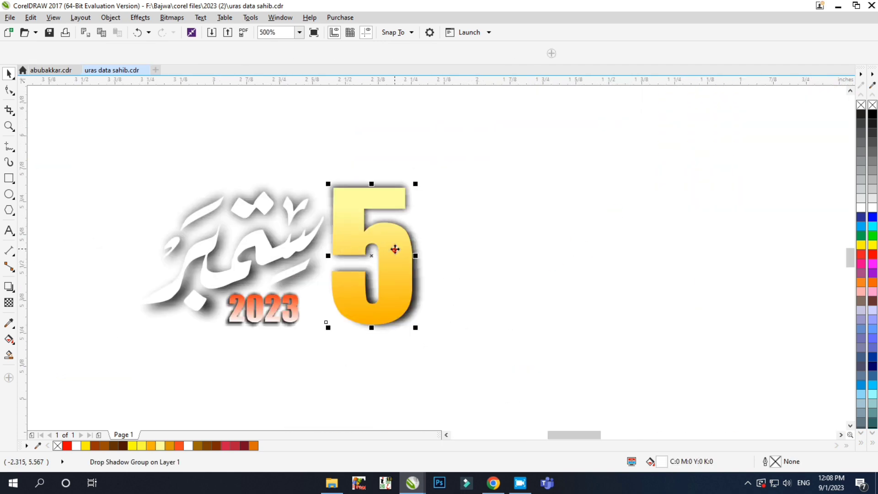
pyautogui.press('g')
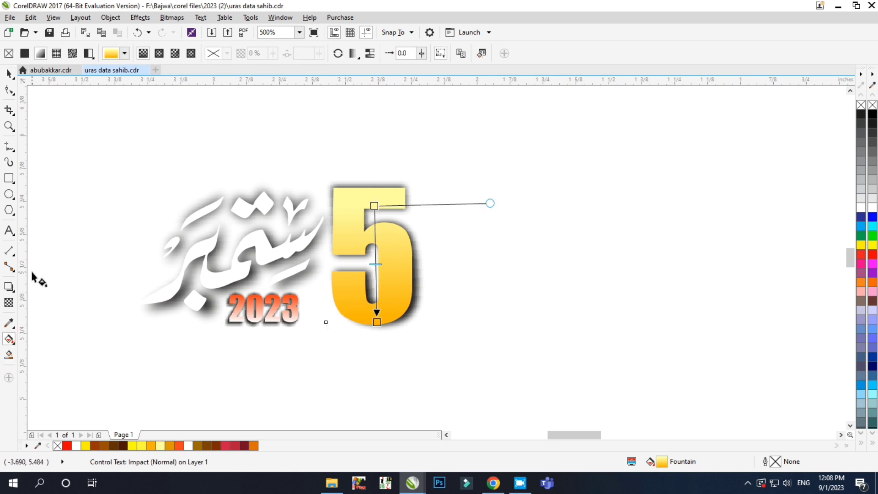
# Set the golden 5's drop shadow feathering to 5 and its shadow colour to dark maroon, C48 M87 Y66 K69.
pyautogui.click(9, 287)
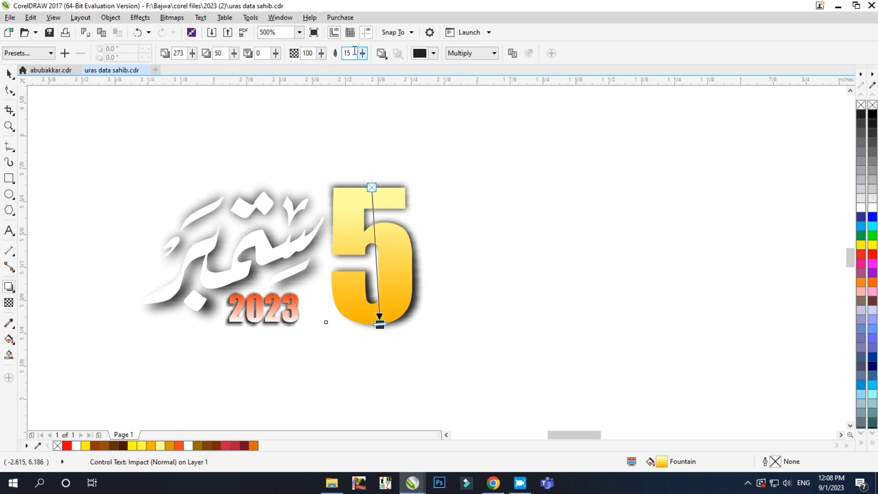
pyautogui.write('5')
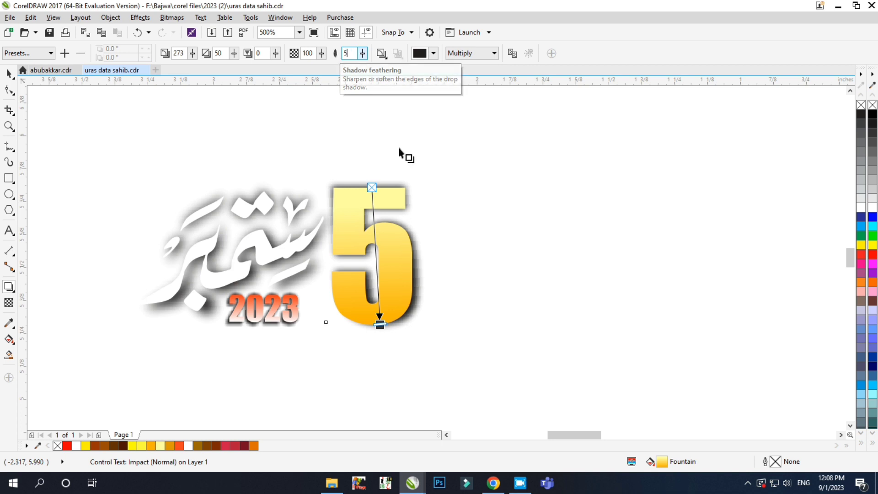
pyautogui.press('Return')
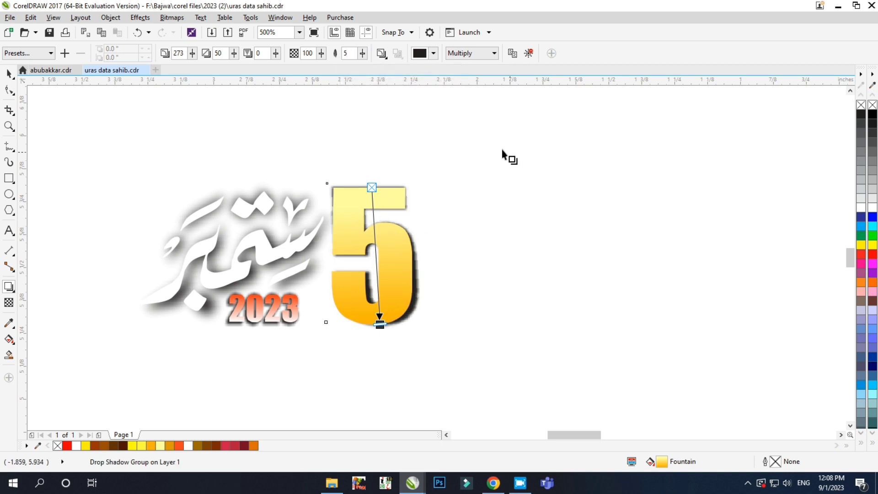
pyautogui.click(433, 53)
pyautogui.moveTo(466, 114); pyautogui.dragTo(480, 149)
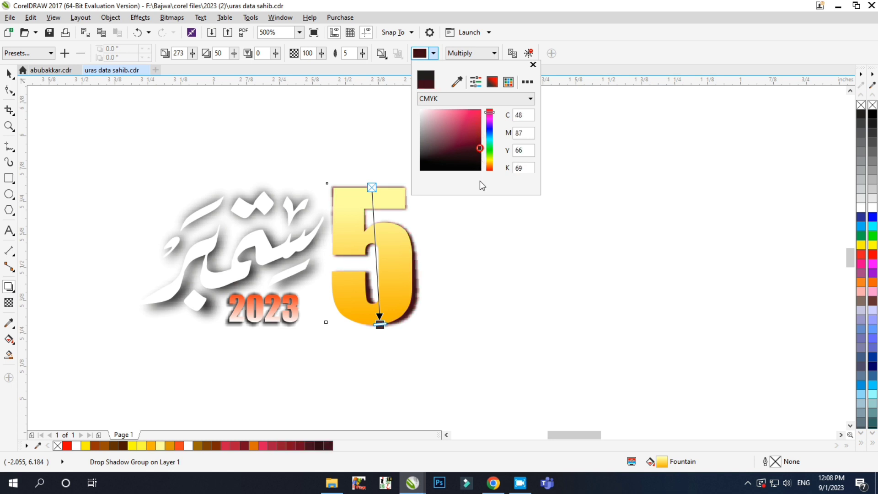
# Inspect the drop shadow settings of the uppermost yellow and white Urdu day name.
pyautogui.scroll(-3, 550, 209)
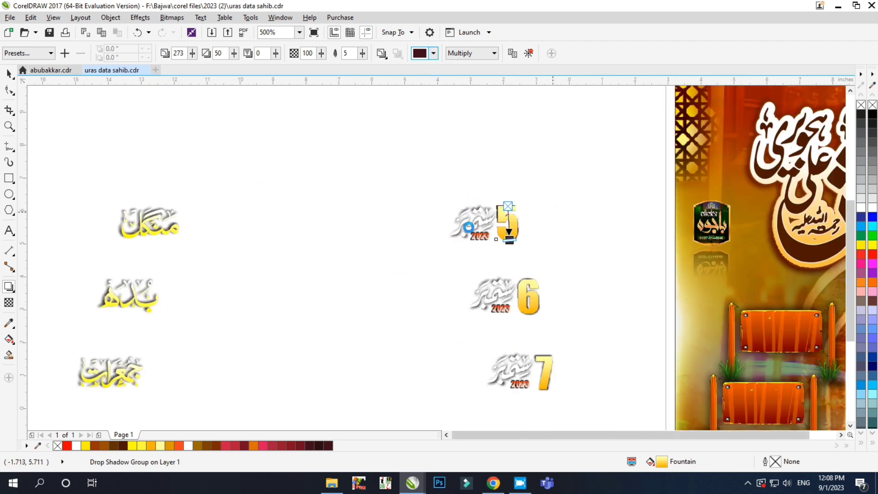
pyautogui.click(307, 227)
pyautogui.scroll(2, 311, 227)
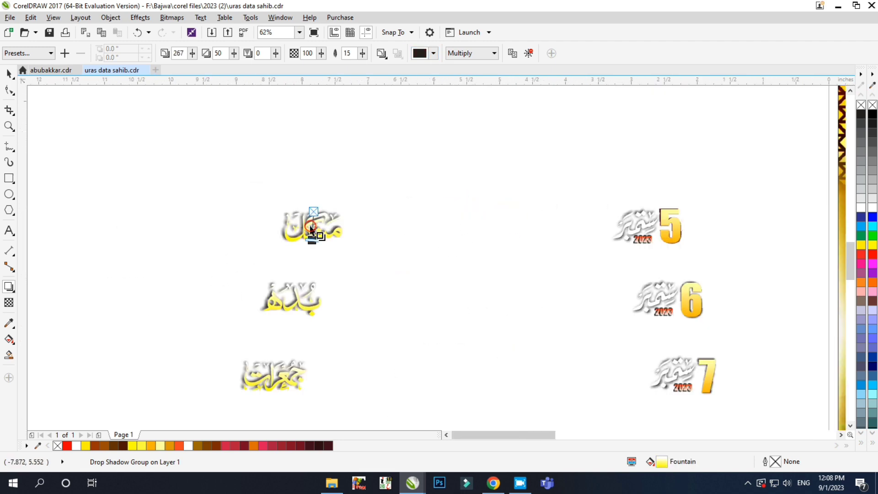
pyautogui.click(9, 74)
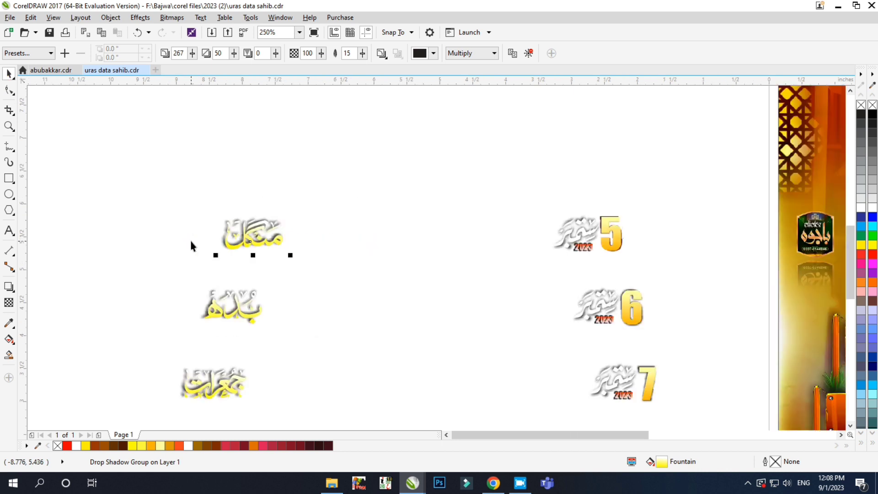
# Move the three September date designs together so they sit close beside the Urdu day names.
pyautogui.scroll(-4, 190, 241)
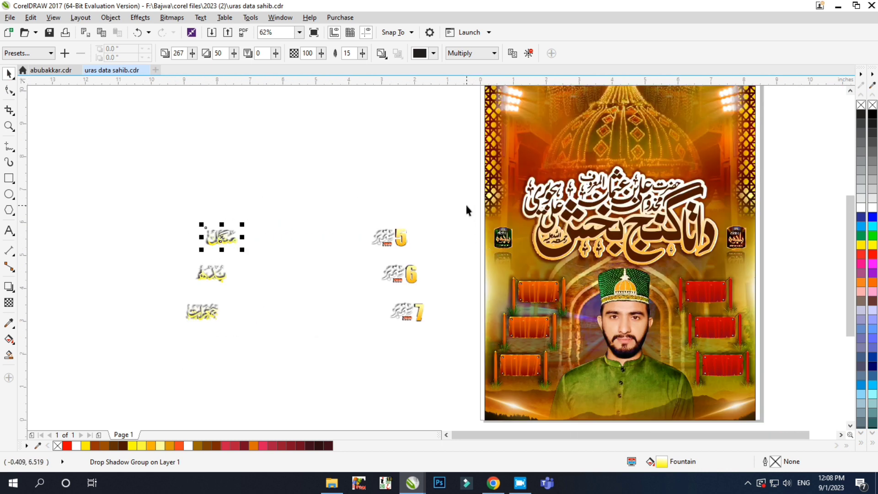
pyautogui.moveTo(465, 202); pyautogui.dragTo(363, 331)
pyautogui.moveTo(398, 277); pyautogui.dragTo(276, 281)
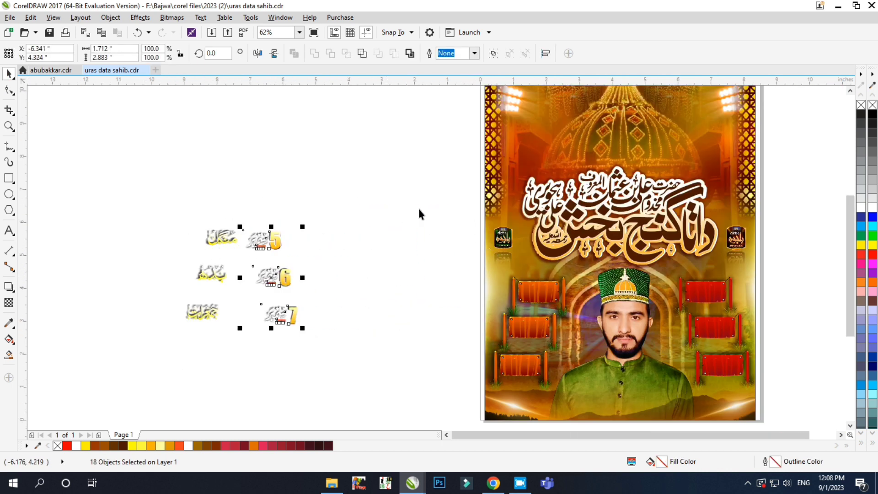
# Move the two Bajwa clicks logos with their reflections off the poster and place them side by side beyond the day names.
pyautogui.moveTo(426, 208); pyautogui.dragTo(791, 297)
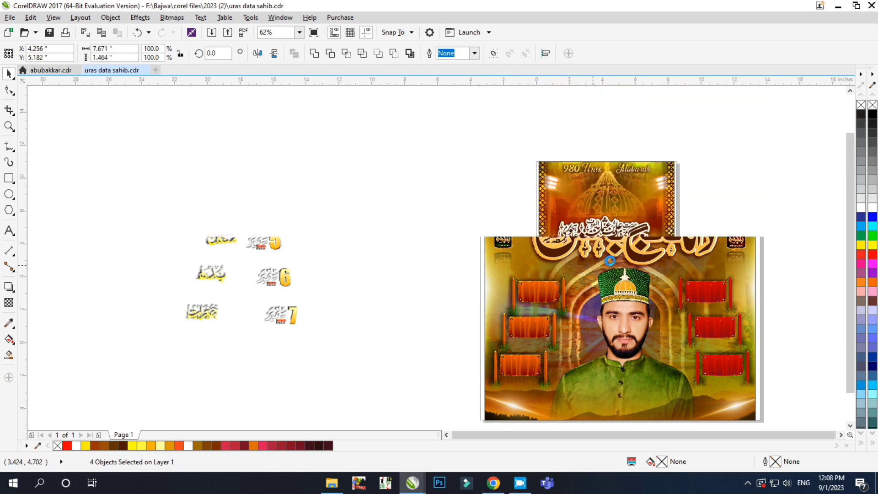
pyautogui.moveTo(606, 258); pyautogui.dragTo(396, 218)
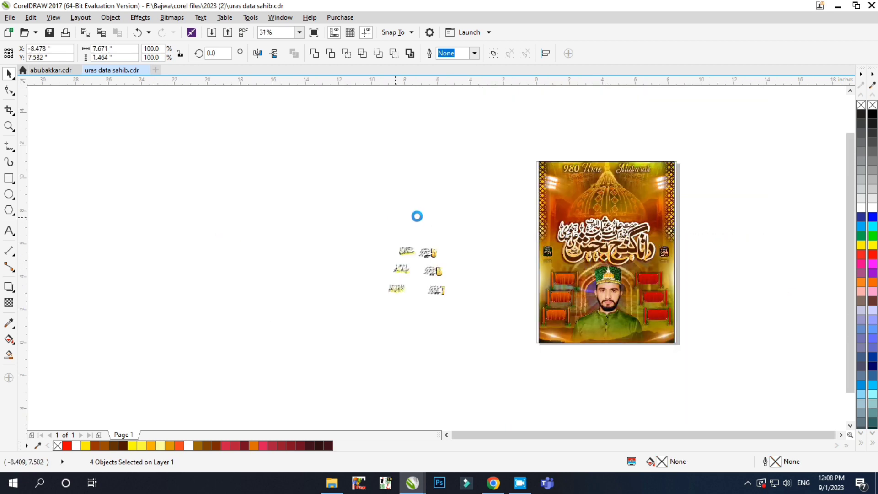
pyautogui.moveTo(507, 172); pyautogui.dragTo(349, 213)
pyautogui.scroll(2, 341, 215)
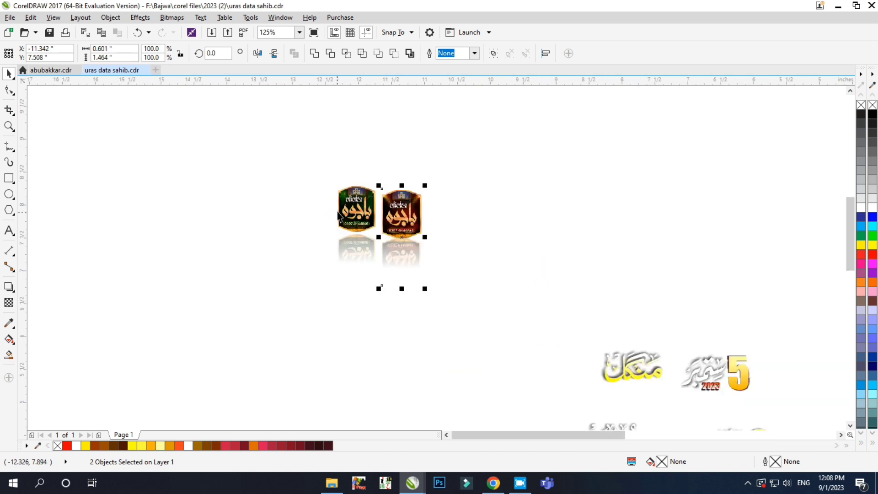
pyautogui.scroll(2, 338, 212)
pyautogui.scroll(-3, 193, 203)
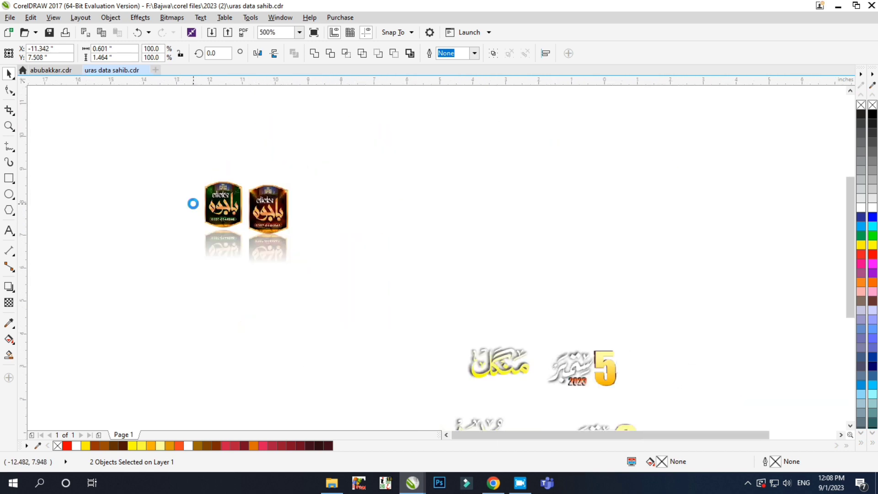
pyautogui.scroll(-1, 193, 203)
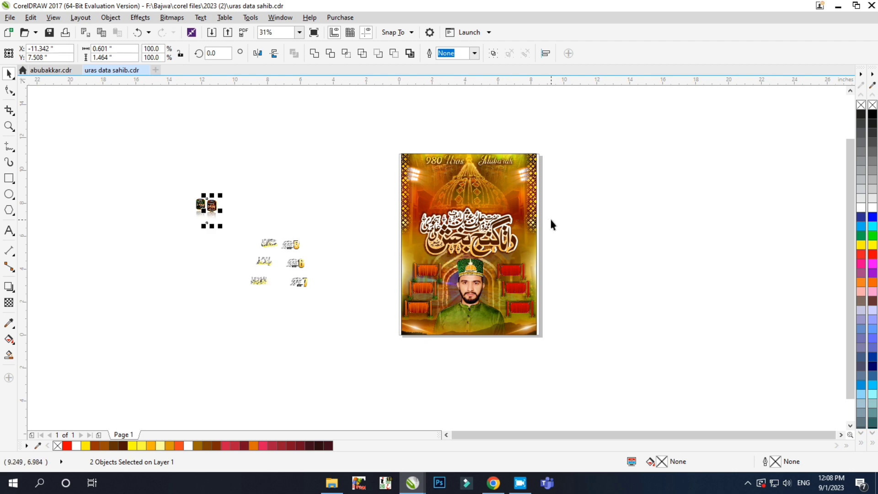
# Move the complete Urdu calligraphy title off the poster into the empty area to its right.
pyautogui.scroll(1, 549, 219)
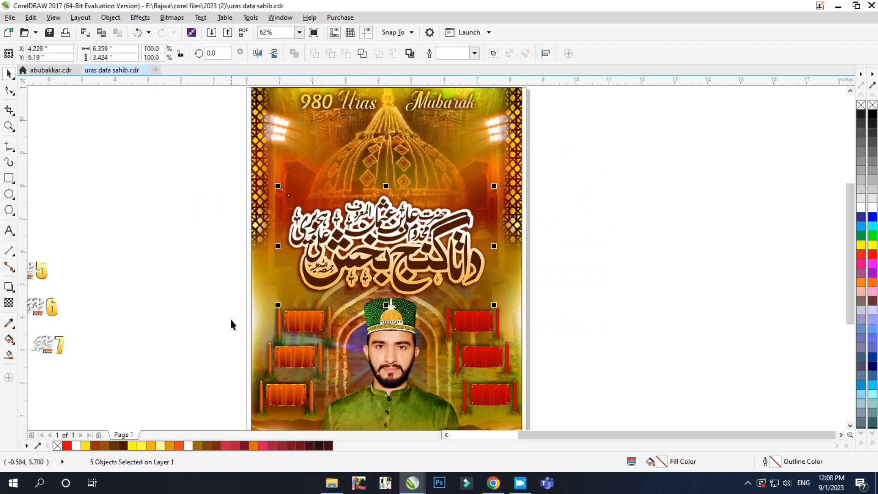
pyautogui.hotkey('ctrl', 'z')
pyautogui.moveTo(329, 250); pyautogui.dragTo(511, 252)
pyautogui.click(503, 297)
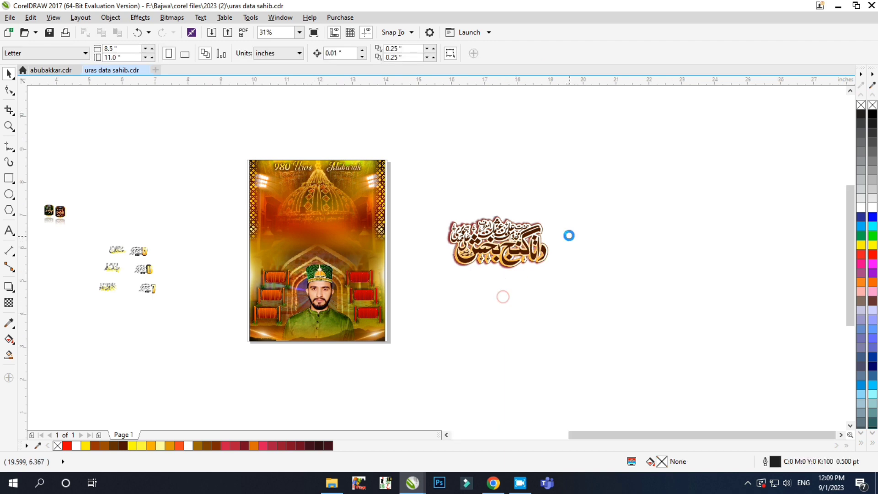
# Separate the dark brown calligraphy lettering from the title's backing by moving it farther right.
pyautogui.scroll(1, 569, 234)
pyautogui.click(465, 264)
pyautogui.moveTo(465, 264); pyautogui.dragTo(721, 240)
# Move the title's orange gradient bitmap layer straight down until it clears the white outline layer.
pyautogui.click(458, 278)
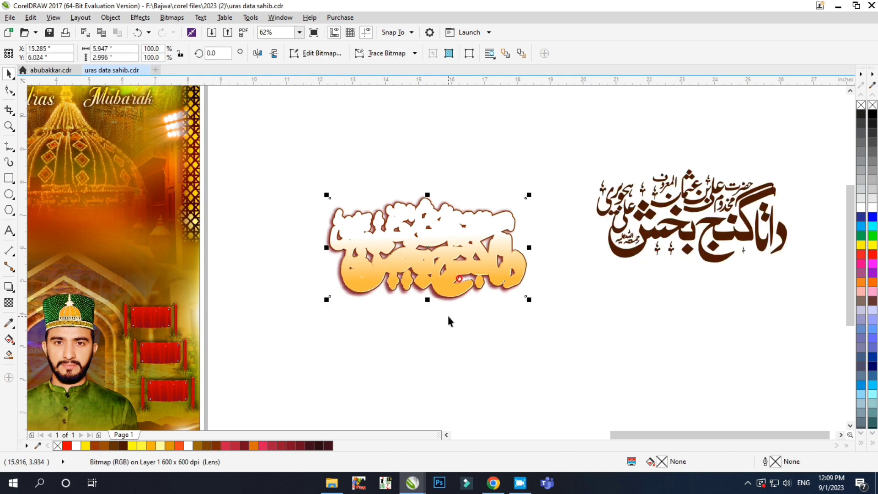
pyautogui.moveTo(442, 269); pyautogui.dragTo(441, 357)
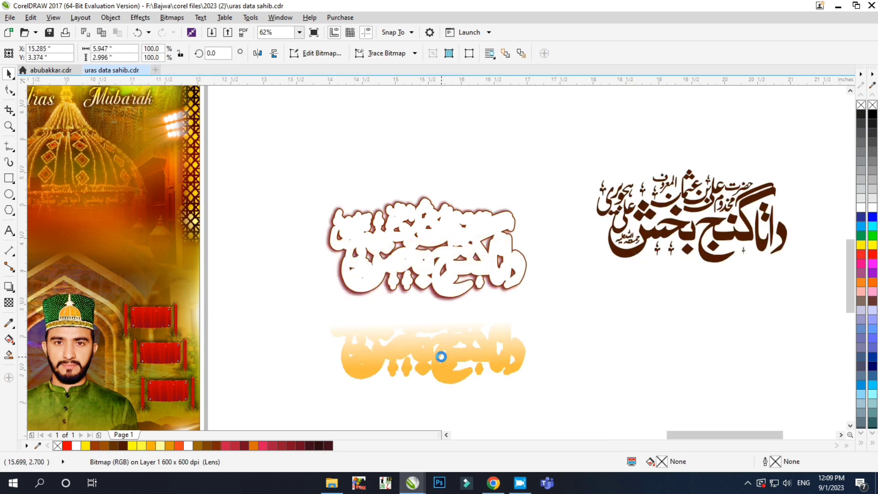
pyautogui.scroll(2, 442, 357)
pyautogui.scroll(-2, 442, 357)
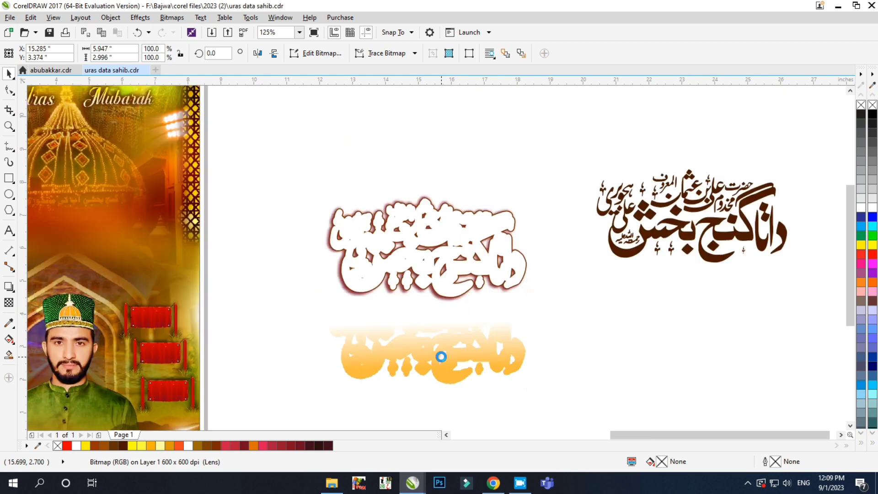
pyautogui.moveTo(446, 340); pyautogui.dragTo(446, 371)
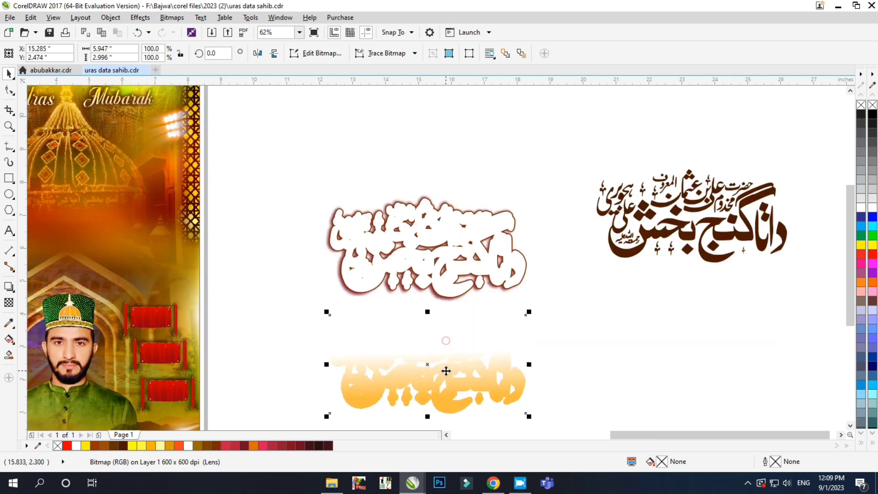
# Move the white outline layer up off the title's brown backing shape and shift the brown backing slightly up and left.
pyautogui.click(453, 233)
pyautogui.moveTo(453, 233); pyautogui.dragTo(450, 140)
pyautogui.click(446, 256)
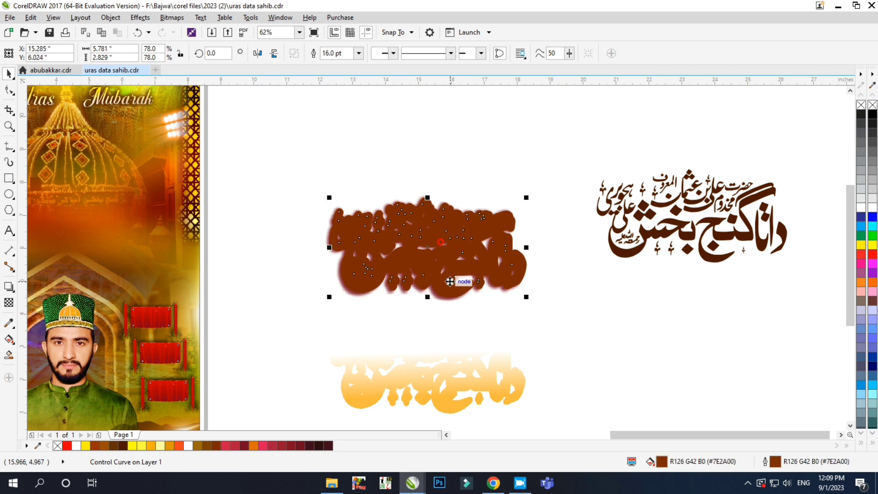
pyautogui.moveTo(439, 259); pyautogui.dragTo(411, 248)
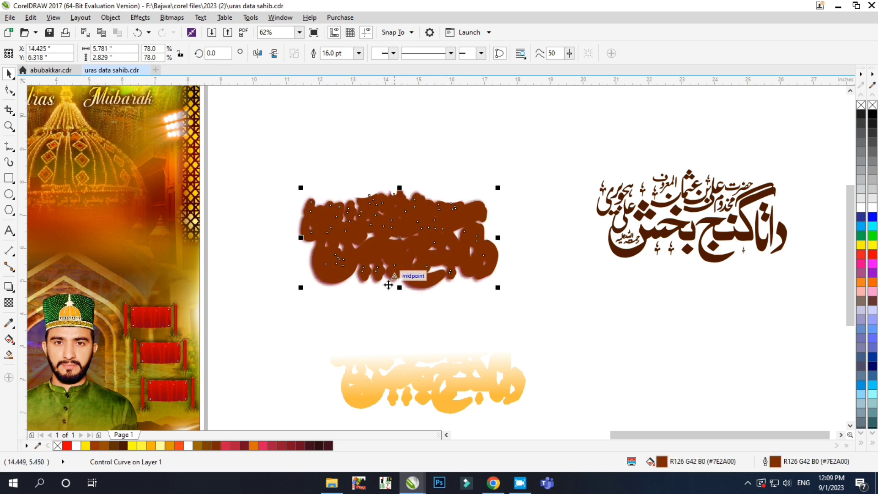
# Change the drop shadow colour of the brown title backing to a darker red.
pyautogui.click(8, 286)
pyautogui.moveTo(399, 188); pyautogui.dragTo(398, 289)
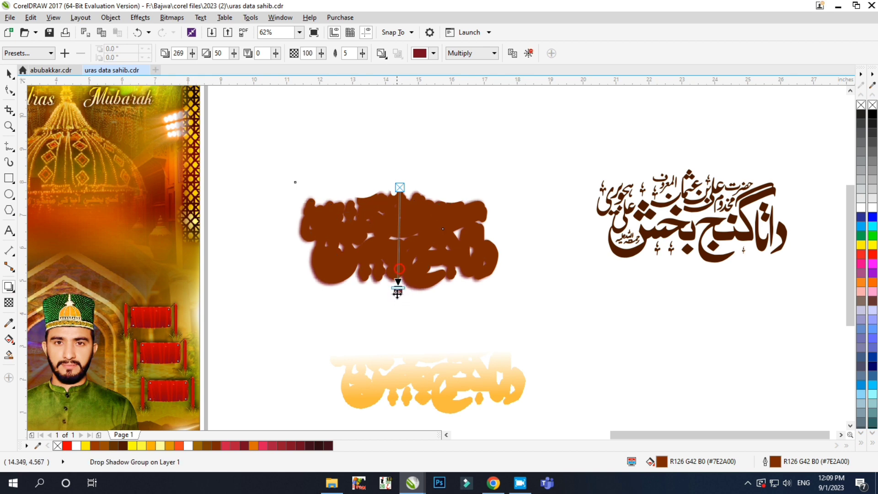
pyautogui.click(433, 53)
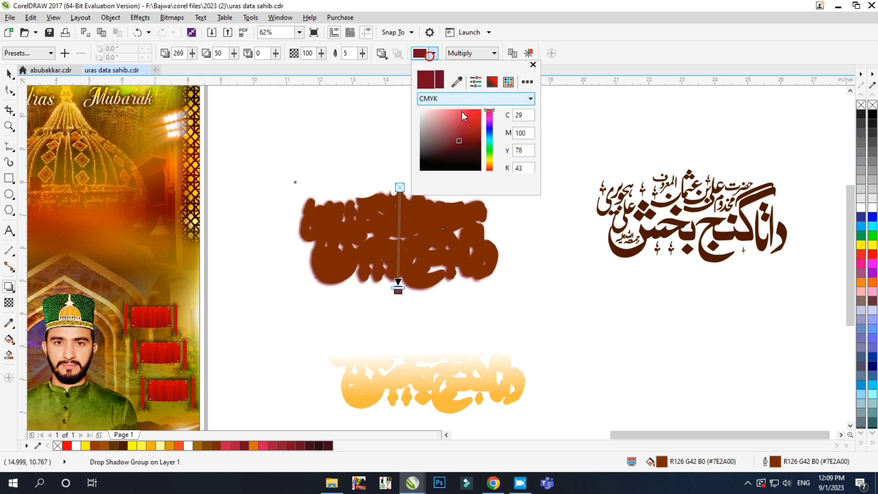
pyautogui.click(476, 143)
pyautogui.click(511, 227)
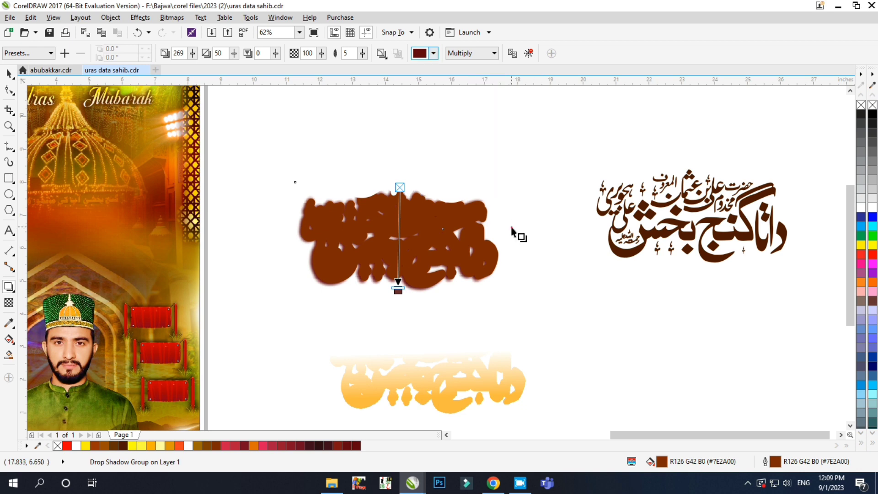
# Open the poster background's PowerClip contents for editing and view the full extent of the artwork inside.
pyautogui.scroll(-5, 650, 291)
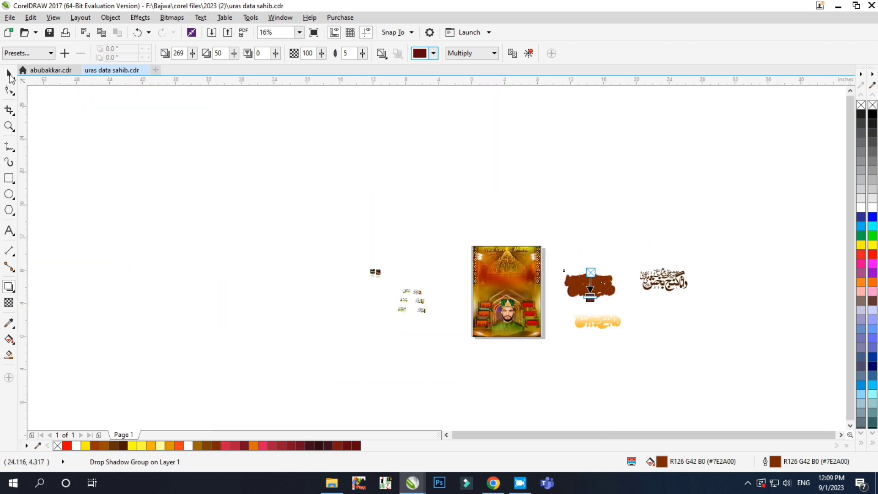
pyautogui.press('space')
pyautogui.scroll(2, 554, 250)
pyautogui.click(502, 261)
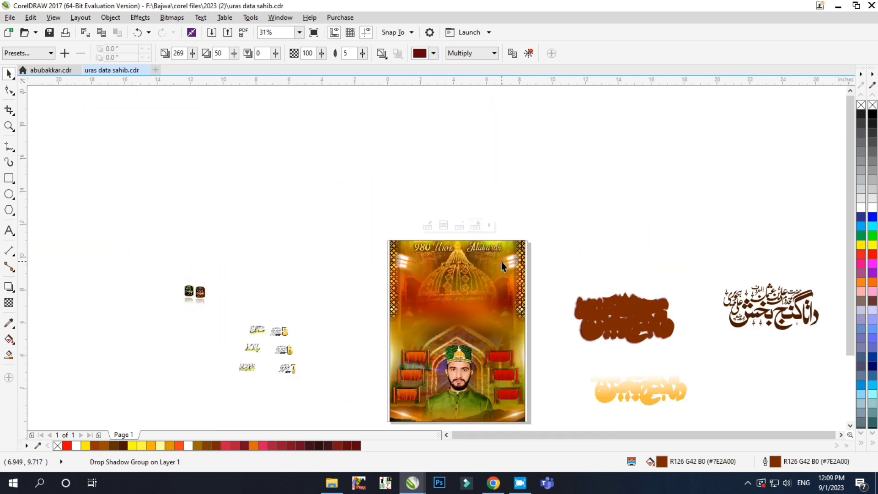
pyautogui.scroll(2, 507, 253)
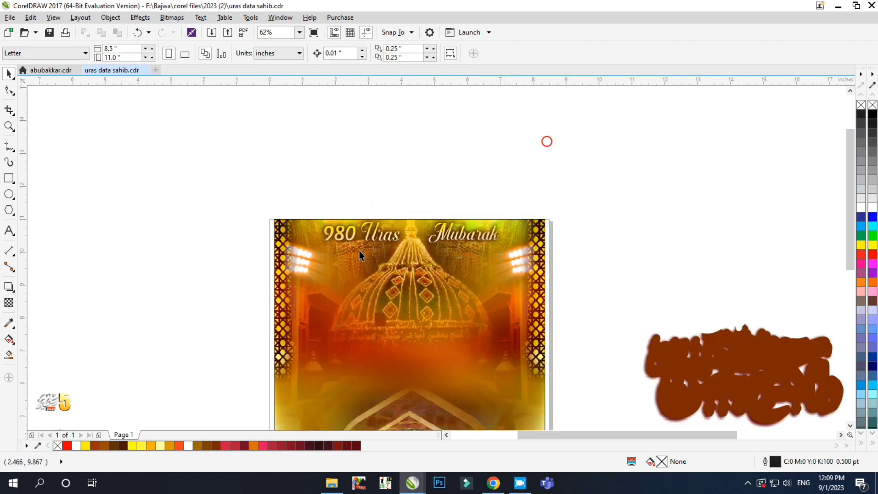
pyautogui.click(379, 206)
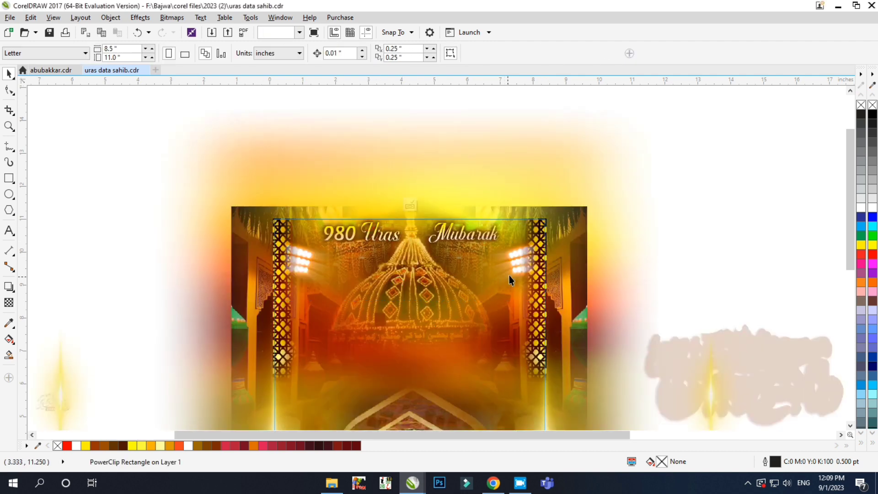
pyautogui.scroll(-2, 426, 269)
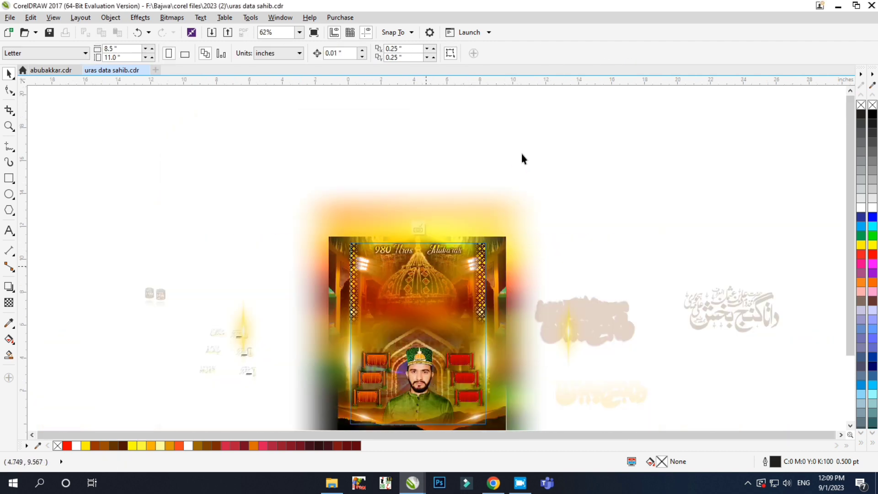
# Move the "980 Uras Mubarak" lettering group off the top of the poster to the empty canvas up and to the left.
pyautogui.click(407, 254)
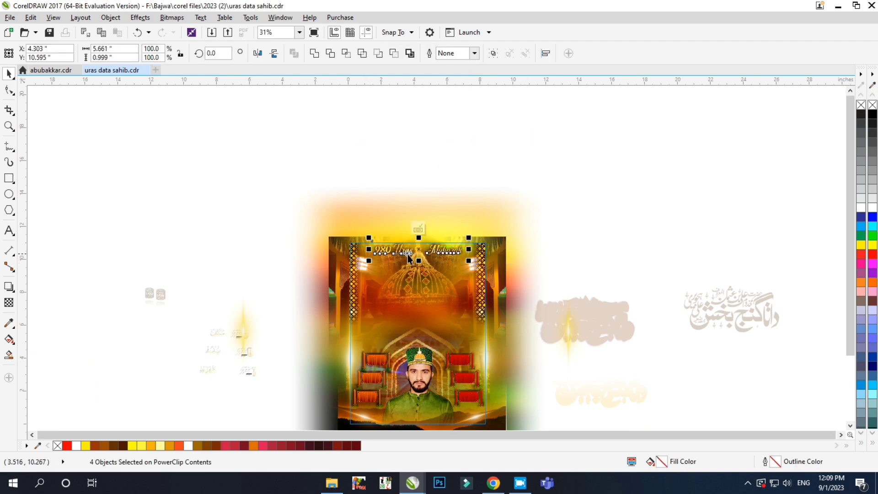
pyautogui.moveTo(408, 251); pyautogui.dragTo(230, 161)
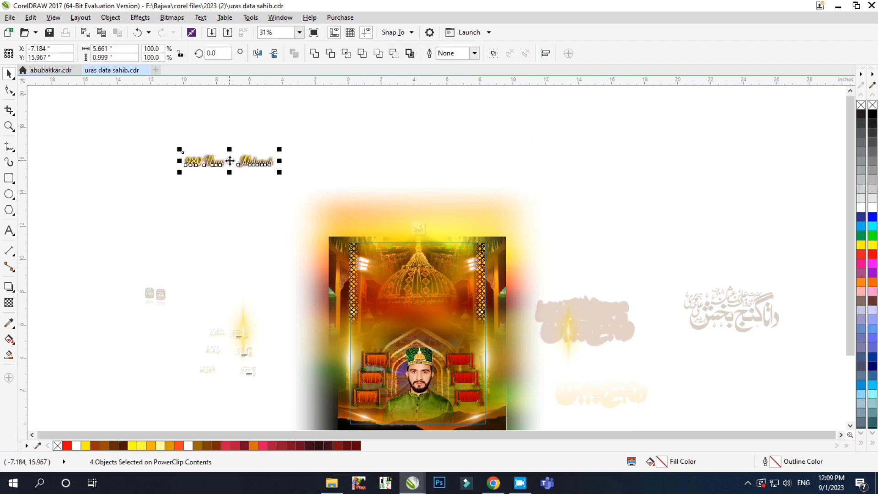
pyautogui.scroll(4, 118, 154)
pyautogui.rightClick(119, 154)
pyautogui.press('Escape')
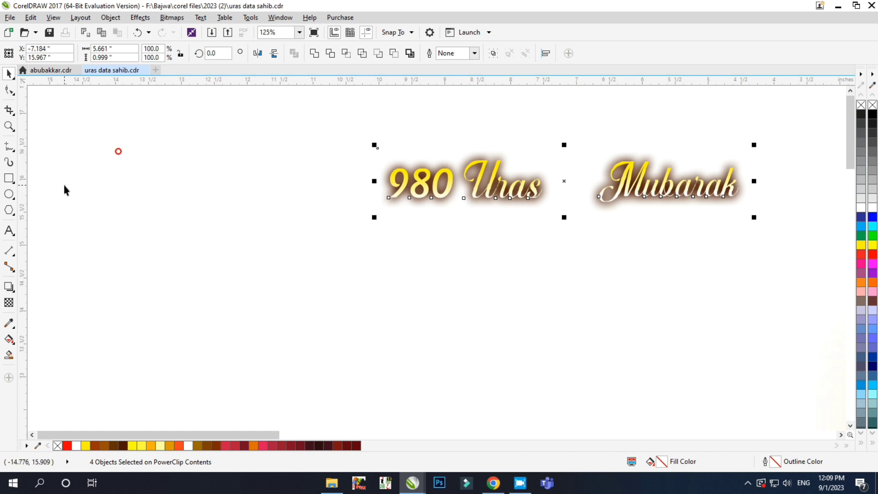
pyautogui.click(96, 172)
pyautogui.scroll(-2, 435, 200)
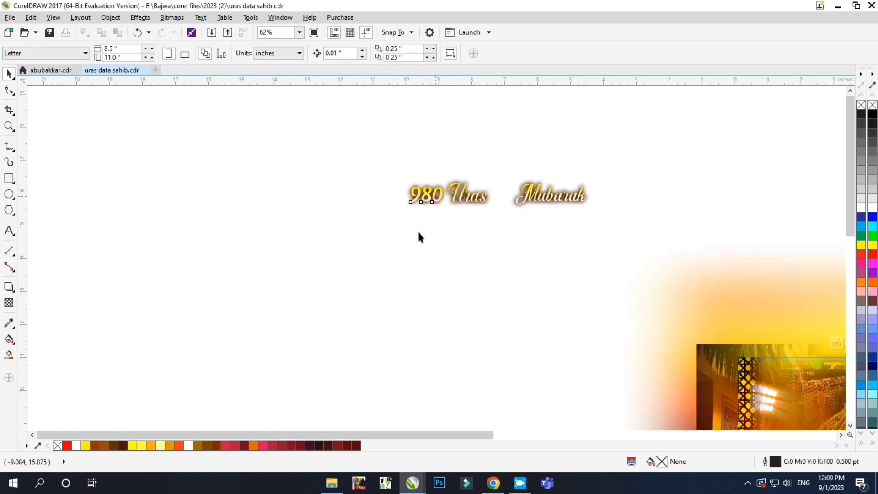
# Pull the "980", "Uras" and "Mubarak" texts down off their brown glow and move the glow bitmap up and left.
pyautogui.moveTo(452, 190); pyautogui.dragTo(347, 232)
pyautogui.moveTo(470, 205); pyautogui.dragTo(425, 267)
pyautogui.moveTo(542, 196); pyautogui.dragTo(472, 251)
pyautogui.moveTo(471, 203); pyautogui.dragTo(377, 163)
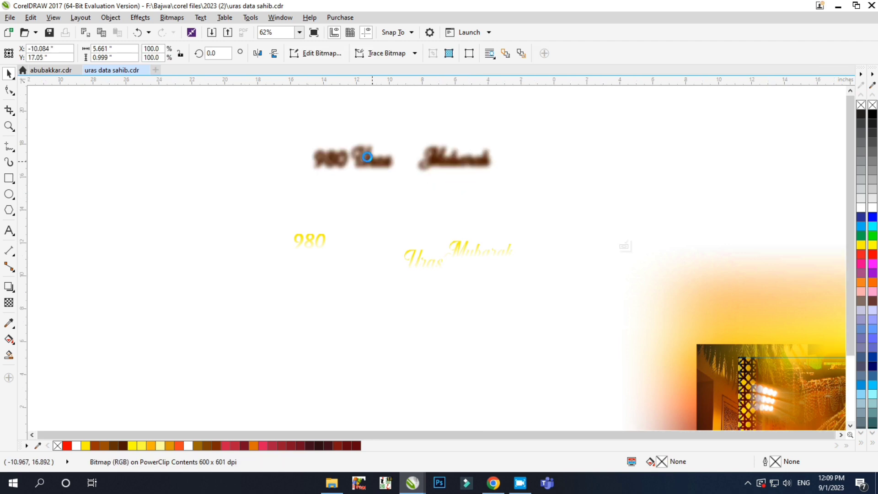
# Move the portrait of the man in the green cap off the poster to the empty area on its left.
pyautogui.scroll(-2, 377, 164)
pyautogui.scroll(-2, 510, 196)
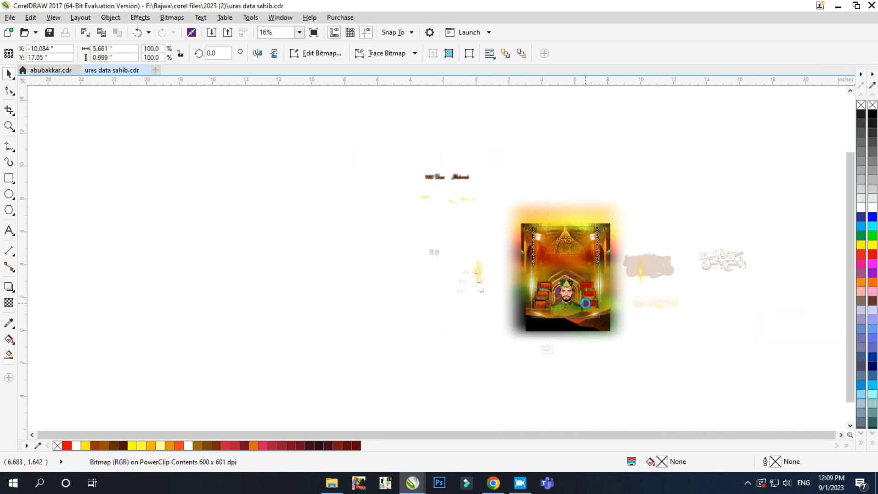
pyautogui.scroll(4, 582, 302)
pyautogui.click(553, 305)
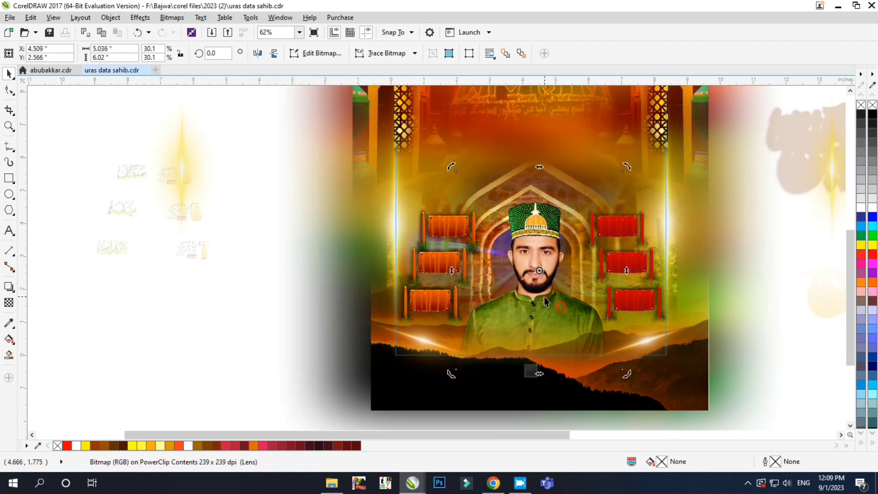
pyautogui.scroll(-1, 547, 306)
pyautogui.moveTo(546, 307); pyautogui.dragTo(352, 304)
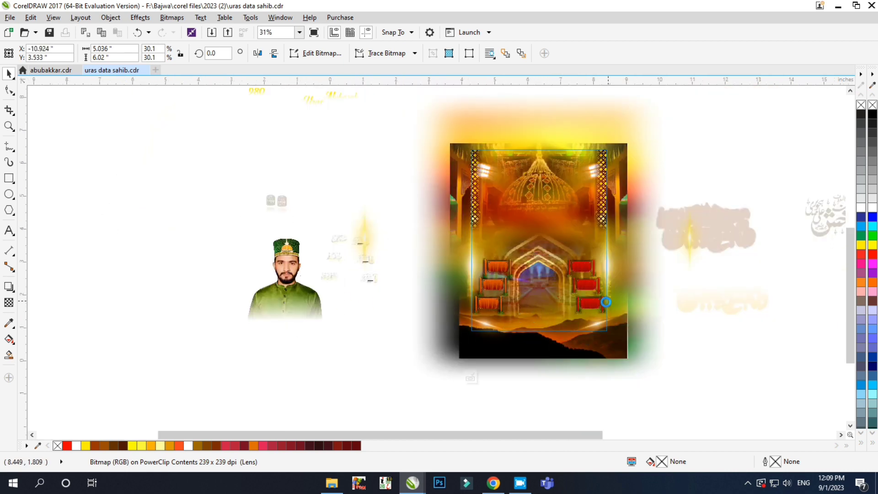
# Inspect the drop shadow and transparency applied to the top orange signboard beside the arch.
pyautogui.scroll(1, 607, 302)
pyautogui.click(368, 234)
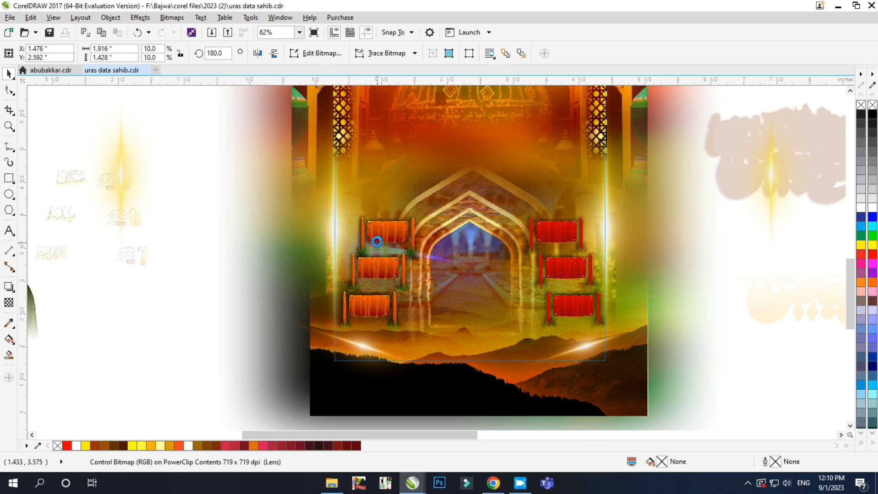
pyautogui.scroll(1, 380, 240)
pyautogui.click(382, 239)
pyautogui.click(14, 289)
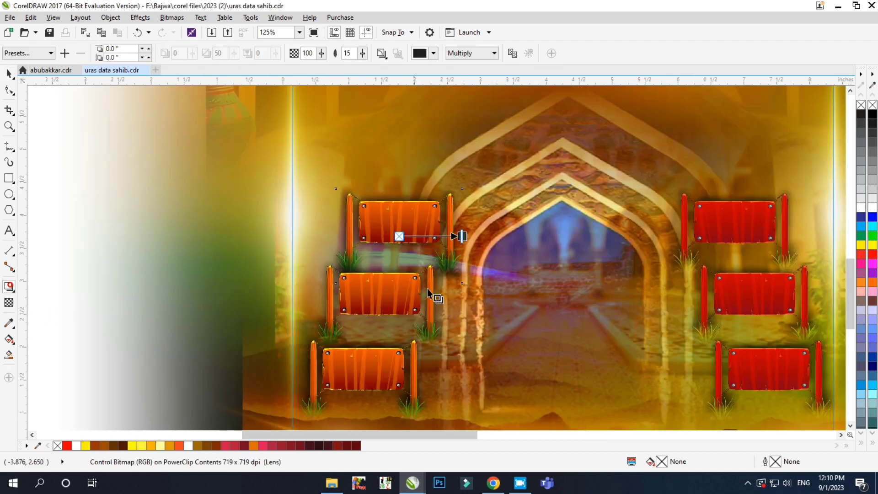
pyautogui.click(10, 303)
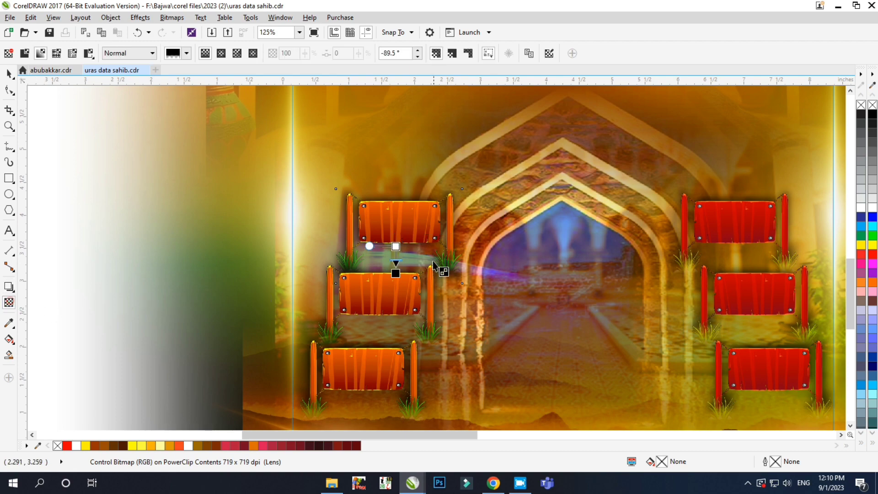
pyautogui.click(8, 74)
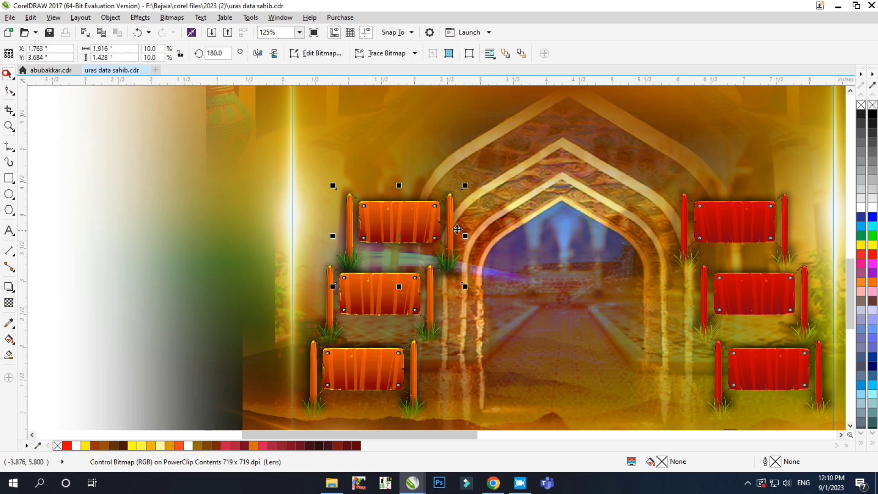
# Move the large blurred colour overlay off the poster to the far left of the canvas, beyond the portrait.
pyautogui.scroll(-1, 456, 230)
pyautogui.click(256, 224)
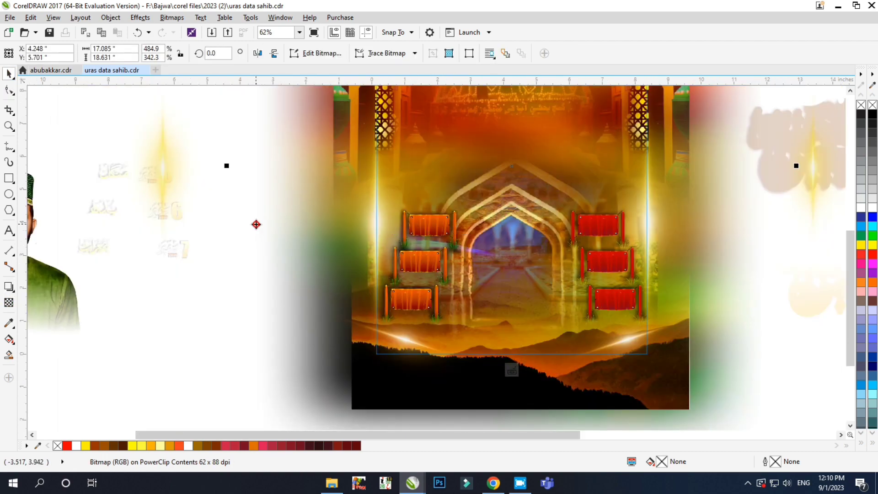
pyautogui.scroll(-1, 463, 277)
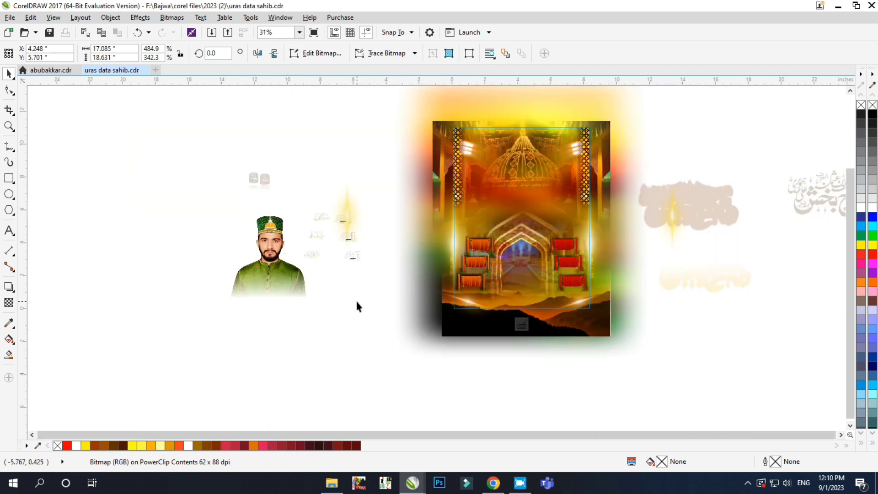
pyautogui.moveTo(356, 305); pyautogui.dragTo(566, 280)
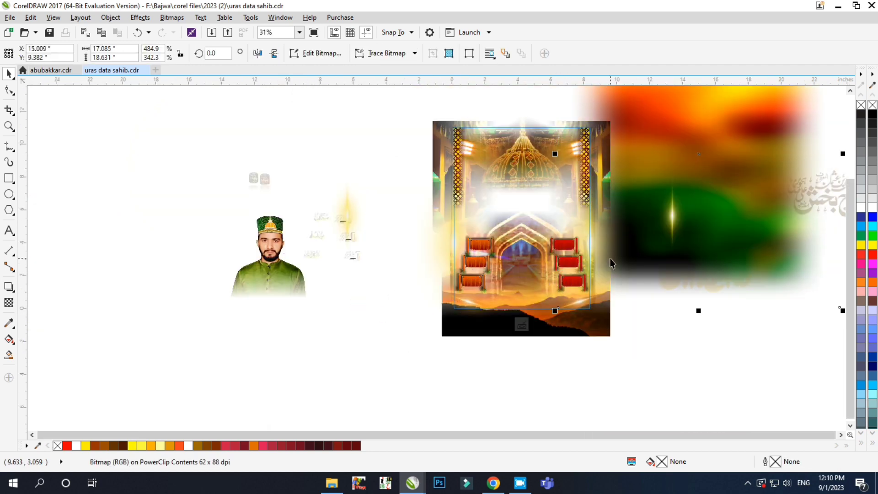
pyautogui.scroll(-1, 629, 249)
pyautogui.moveTo(670, 220); pyautogui.dragTo(351, 264)
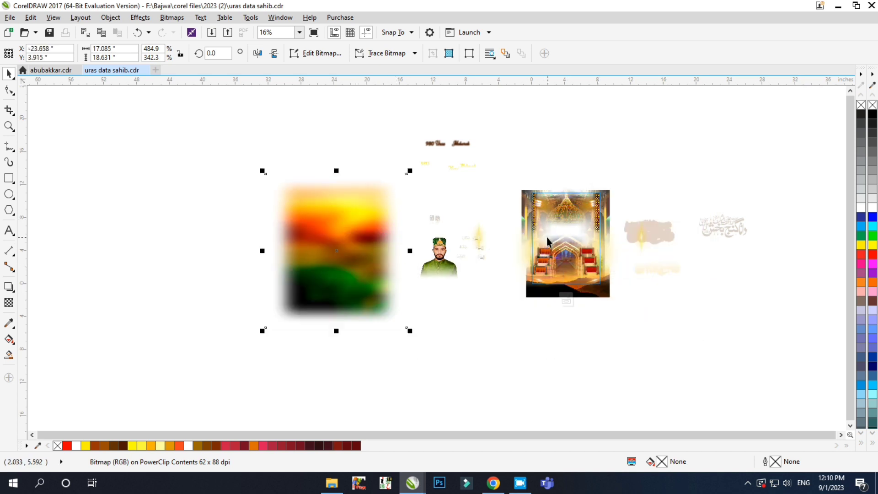
# Select all the orange and red signboards together and move them off the poster, past the left edge of the blurred colour overlay.
pyautogui.click(525, 219)
pyautogui.scroll(1, 580, 276)
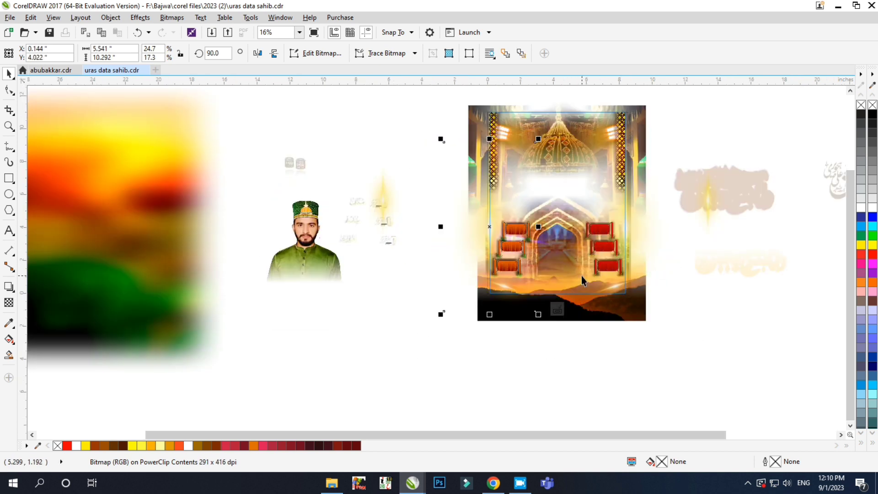
pyautogui.click(710, 220)
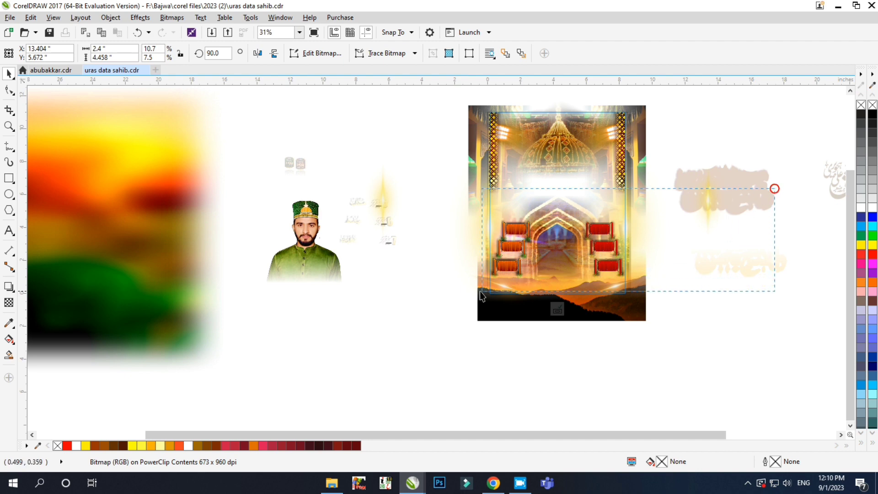
pyautogui.hotkey('ctrl', 'a')
pyautogui.scroll(-1, 534, 264)
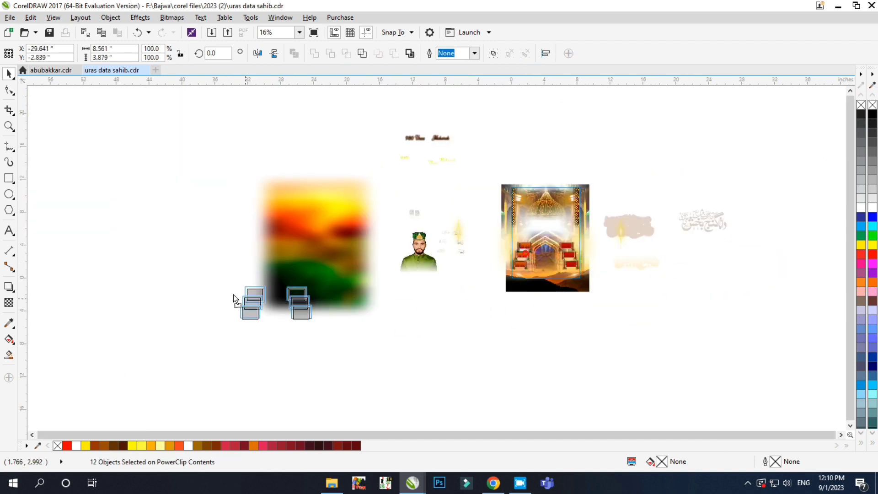
pyautogui.moveTo(233, 294); pyautogui.dragTo(160, 270)
pyautogui.scroll(2, 170, 286)
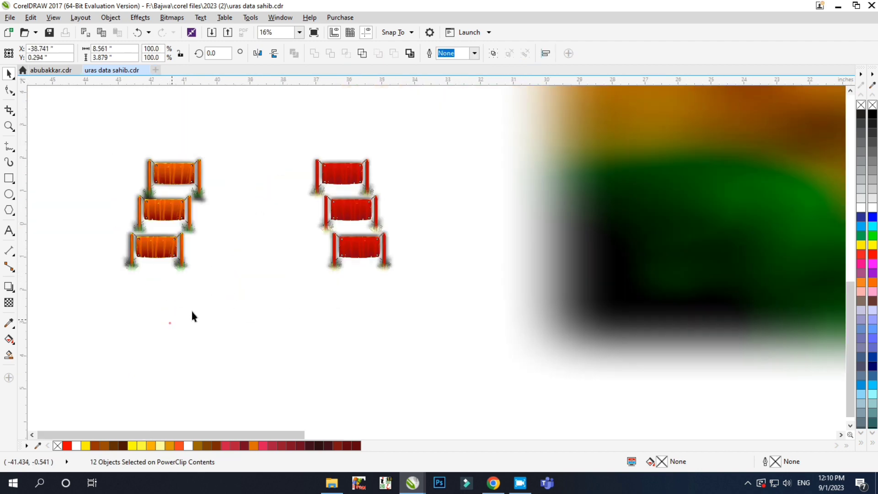
# Pull one red signboard layer out below the other signboards and inspect its linear transparency.
pyautogui.moveTo(170, 323); pyautogui.dragTo(243, 328)
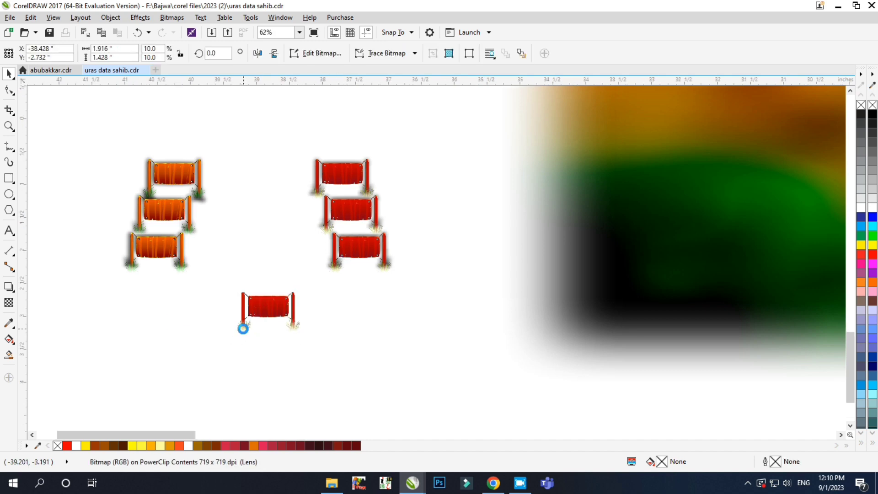
pyautogui.scroll(2, 243, 328)
pyautogui.click(8, 303)
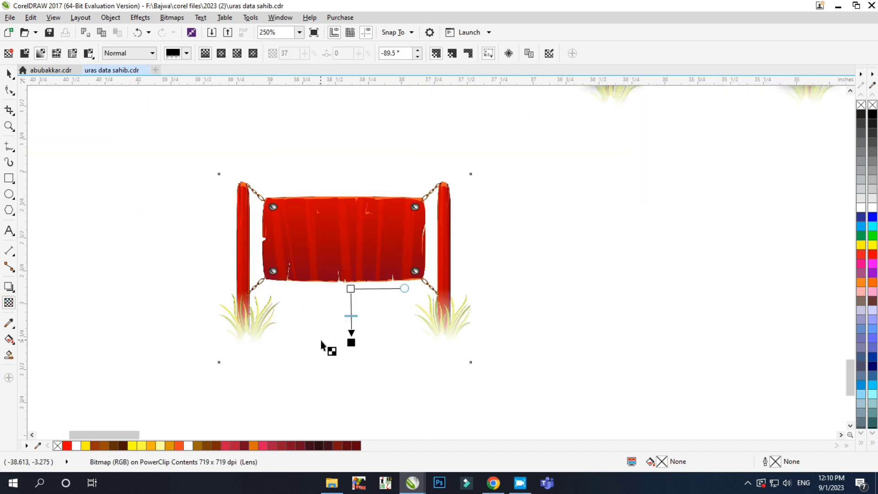
pyautogui.scroll(-1, 476, 305)
pyautogui.click(11, 77)
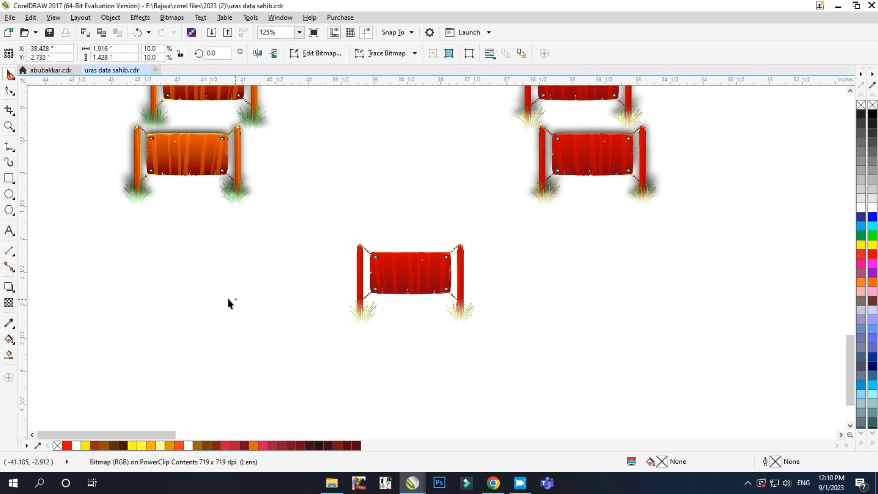
pyautogui.click(233, 301)
# Move both gold lattice border strips off the poster and place them side by side on its right.
pyautogui.scroll(-2, 175, 276)
pyautogui.scroll(-1, 183, 279)
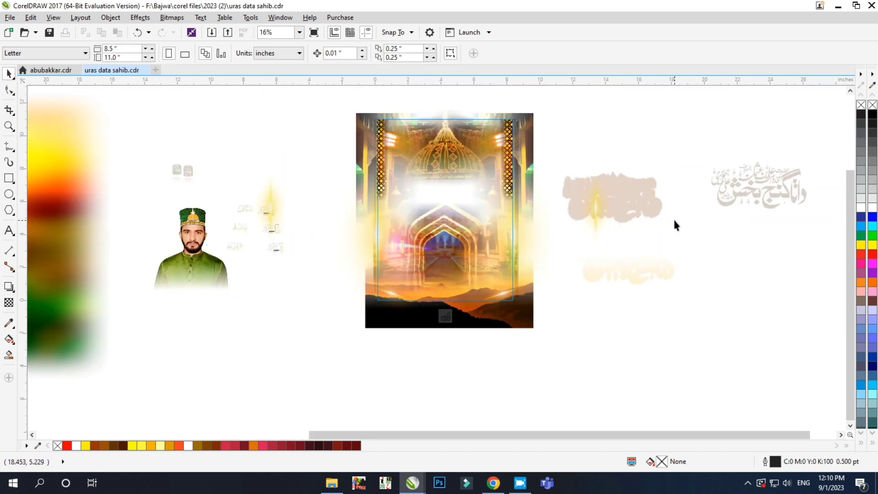
pyautogui.scroll(1, 591, 117)
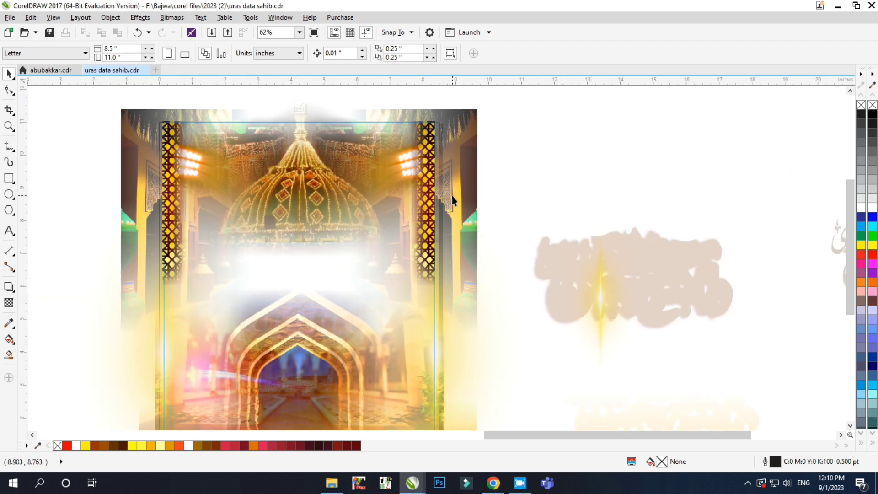
pyautogui.click(423, 216)
pyautogui.moveTo(421, 246); pyautogui.dragTo(702, 228)
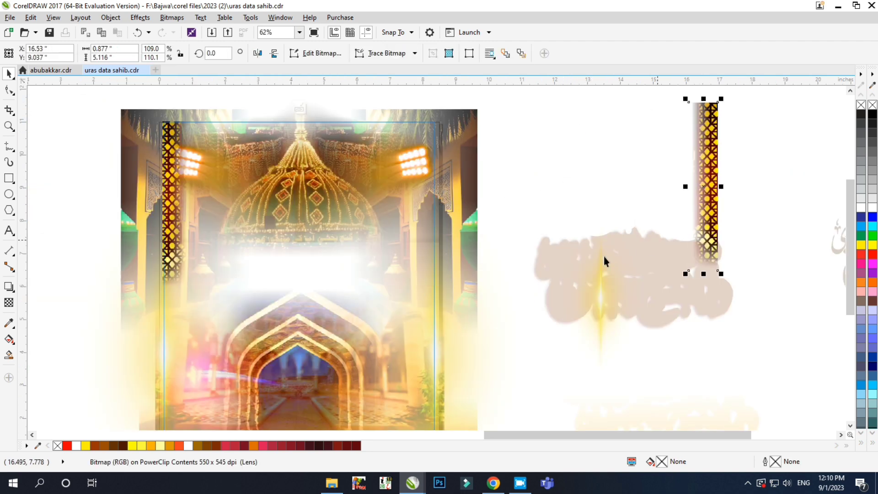
pyautogui.moveTo(172, 201); pyautogui.dragTo(660, 192)
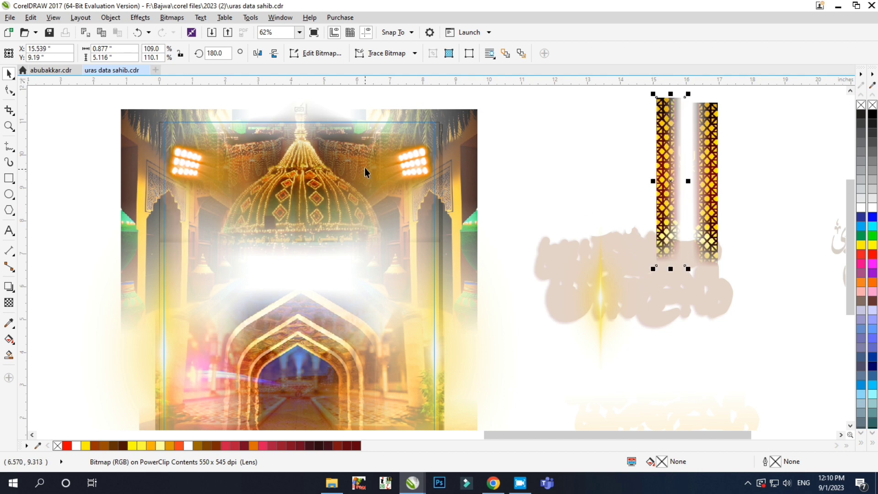
# Move both glowing floodlight images from the poster's upper corners to the empty canvas on its right.
pyautogui.click(408, 165)
pyautogui.moveTo(409, 163); pyautogui.dragTo(806, 150)
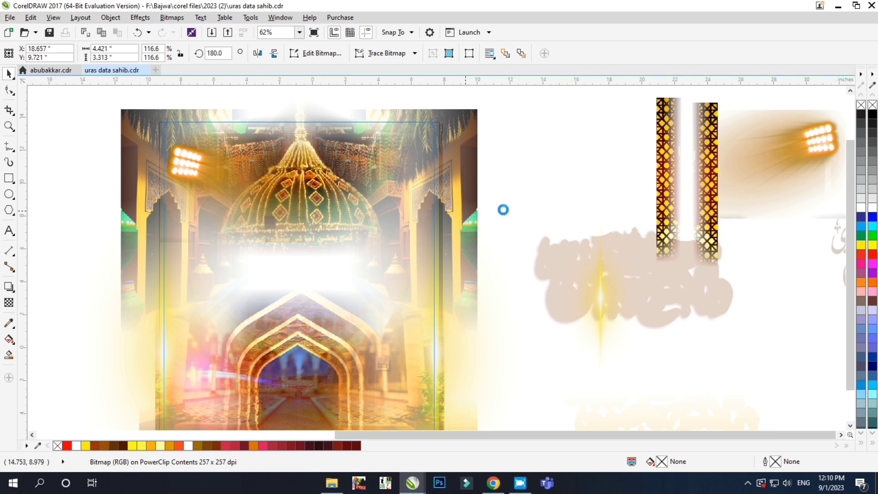
pyautogui.press('F3')
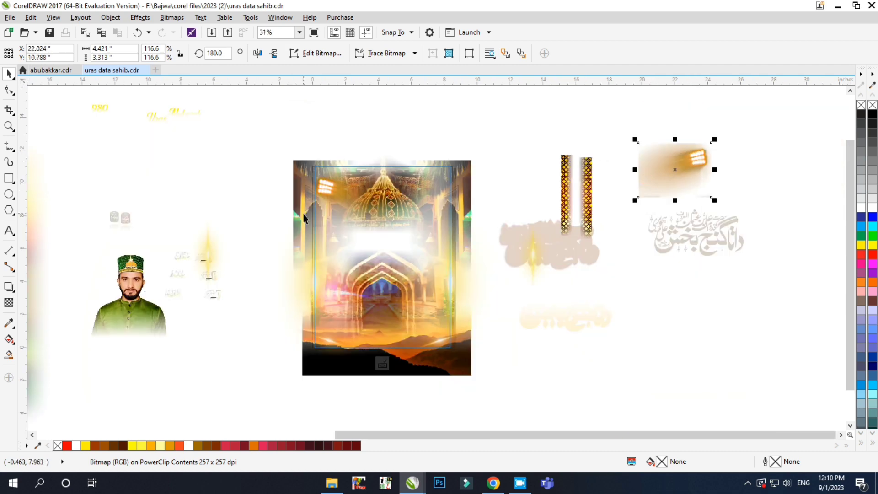
pyautogui.click(325, 194)
pyautogui.moveTo(325, 194); pyautogui.dragTo(604, 137)
# Move the building picture from the poster's right half onto the canvas beside it and shift its horizontal transparency fade leftward, revealing the whole image.
pyautogui.click(396, 200)
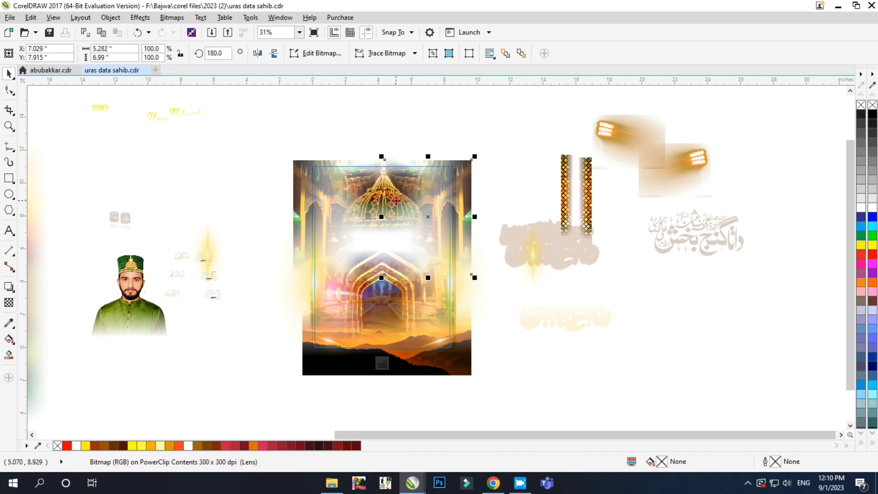
pyautogui.moveTo(428, 217); pyautogui.dragTo(657, 283)
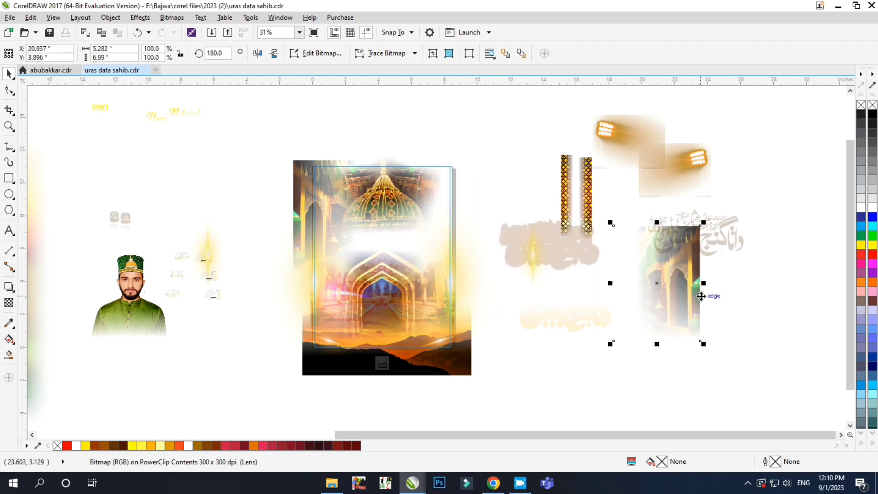
pyautogui.scroll(2, 701, 296)
pyautogui.click(8, 303)
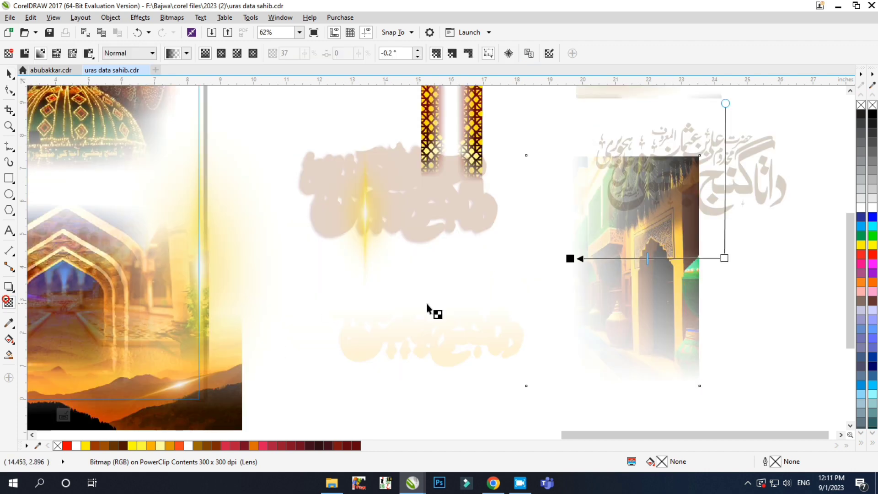
pyautogui.moveTo(568, 259); pyautogui.dragTo(422, 261)
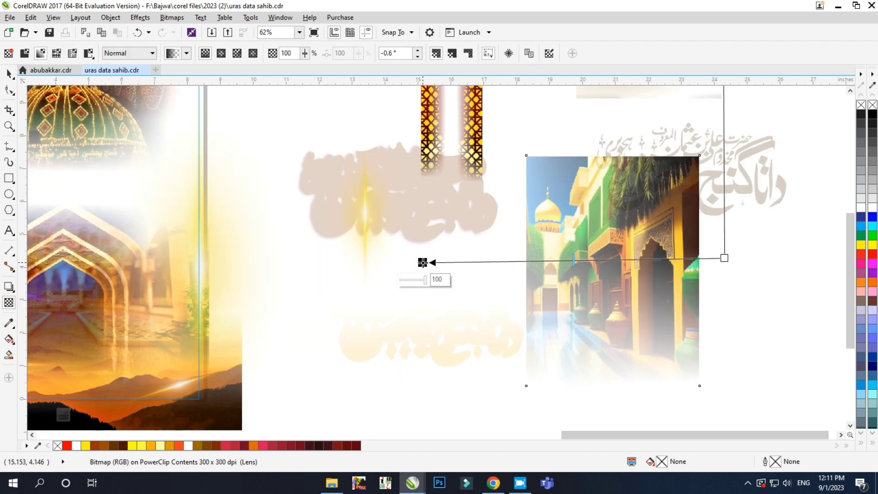
pyautogui.moveTo(723, 258); pyautogui.dragTo(500, 262)
pyautogui.click(9, 73)
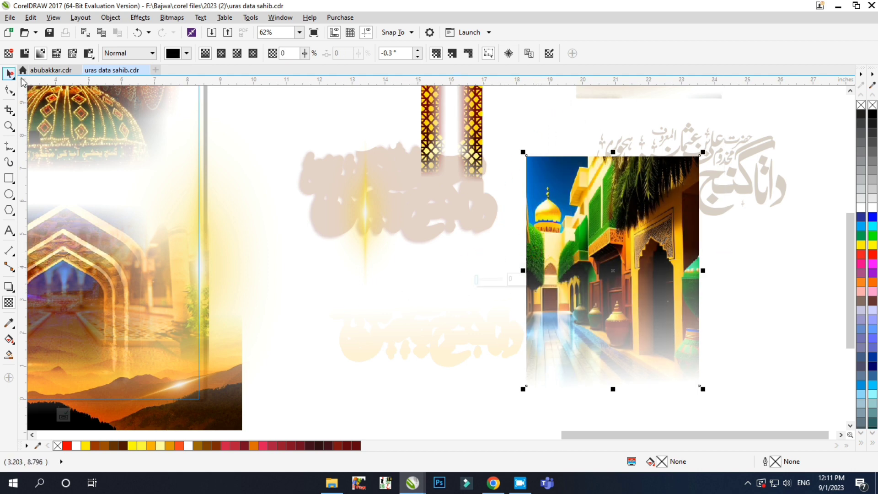
pyautogui.scroll(-2, 733, 261)
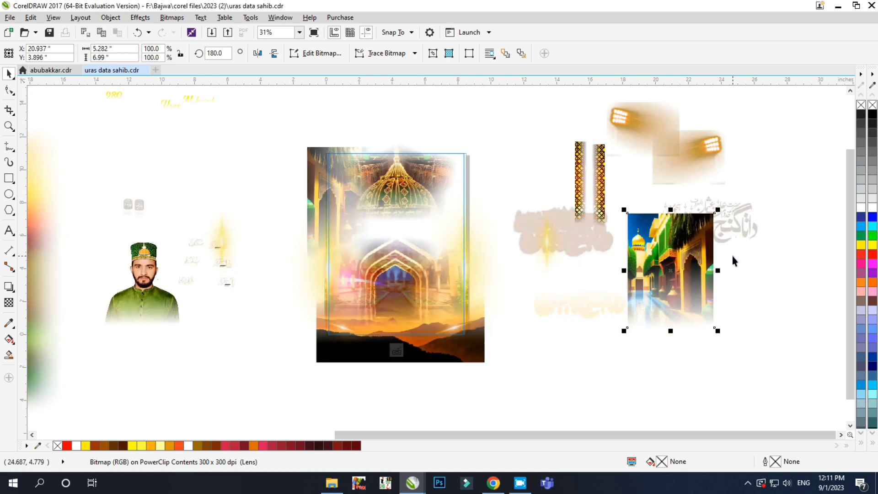
# Move the faded building picture from the poster's left half onto the canvas beside the other building picture.
pyautogui.click(297, 183)
pyautogui.click(303, 186)
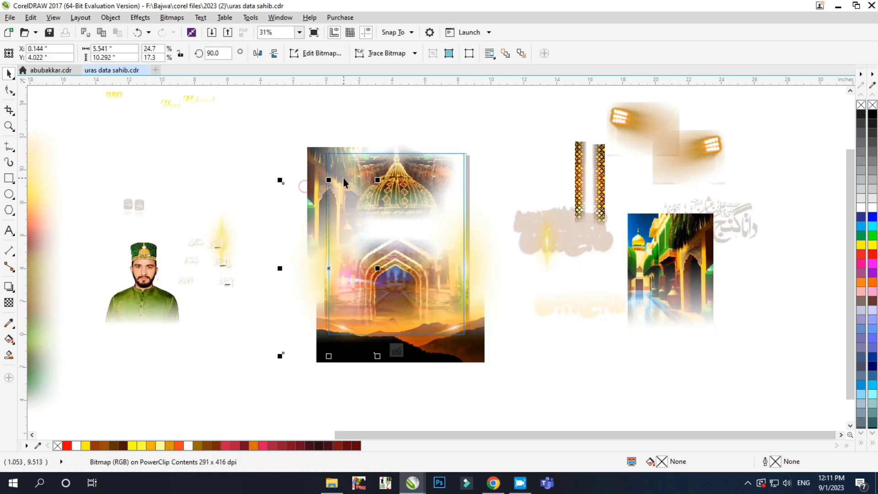
pyautogui.click(319, 146)
pyautogui.click(324, 179)
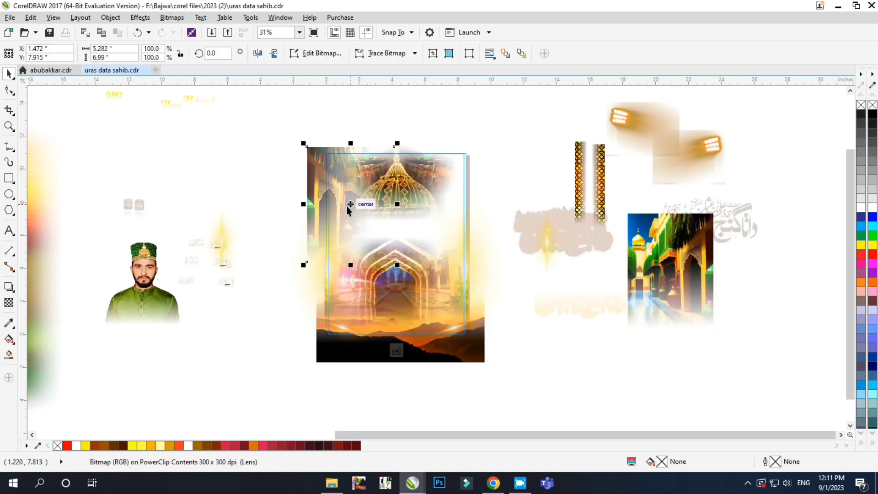
pyautogui.moveTo(347, 205); pyautogui.dragTo(762, 258)
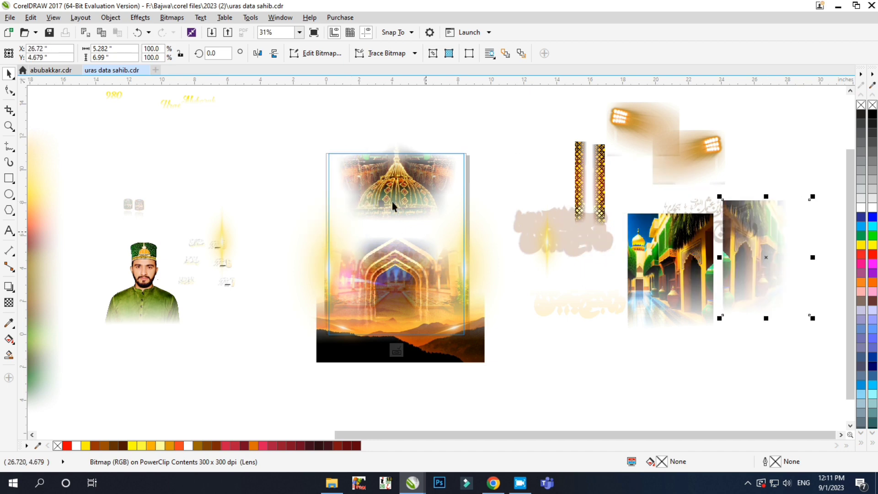
# Move the sunset mountain landscape off the poster's bottom onto the canvas below the two building pictures.
pyautogui.click(327, 274)
pyautogui.moveTo(327, 274); pyautogui.dragTo(594, 389)
pyautogui.moveTo(677, 369); pyautogui.dragTo(769, 372)
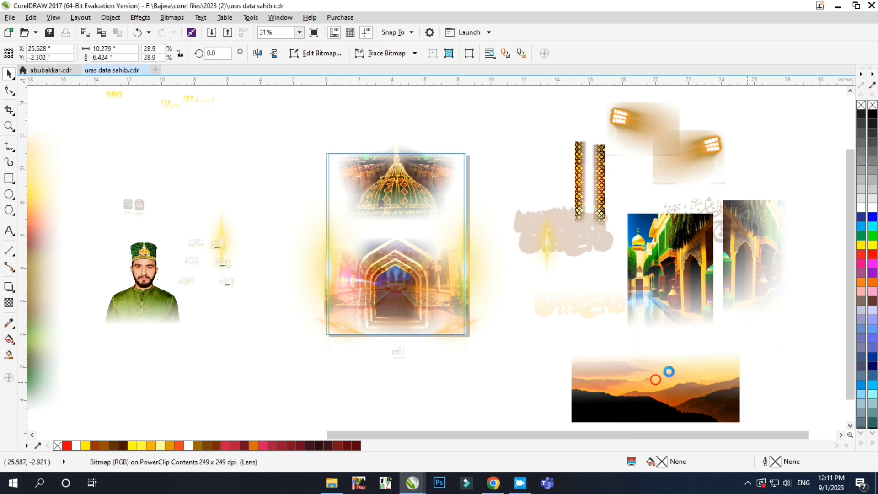
# Move both vertical yellow flares to the canvas right of the poster and the illuminated dome image to its left.
pyautogui.click(329, 269)
pyautogui.moveTo(329, 268); pyautogui.dragTo(584, 341)
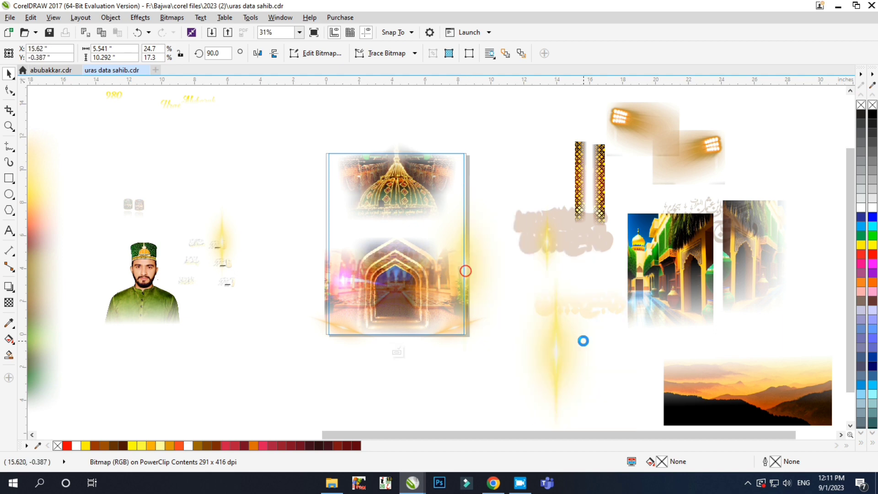
pyautogui.keyDown('ctrl'); pyautogui.click(383, 210); pyautogui.keyUp('ctrl')
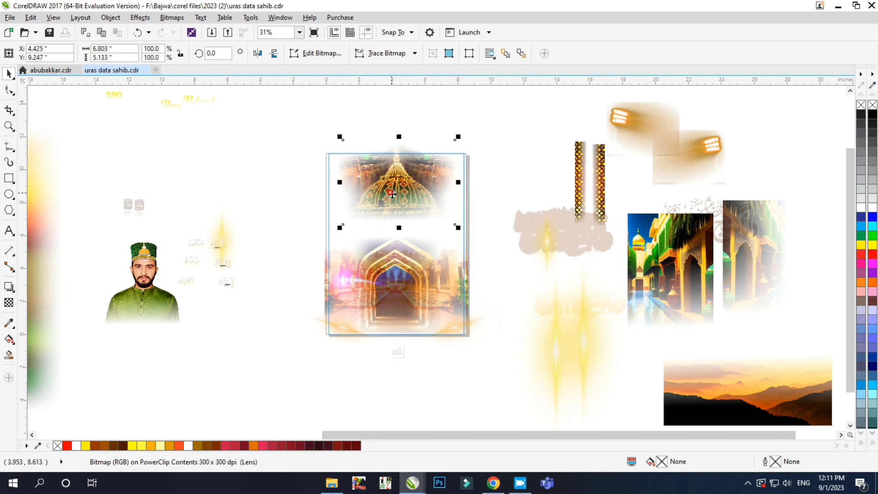
pyautogui.moveTo(384, 210); pyautogui.dragTo(211, 163)
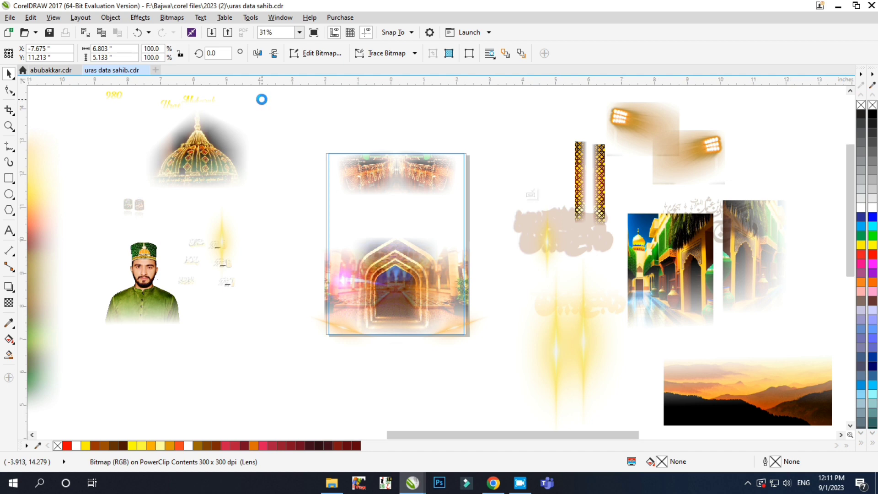
# Move the two string-light images off the poster's top, one beside the dome and the other above the page's right corner.
pyautogui.scroll(2, 260, 97)
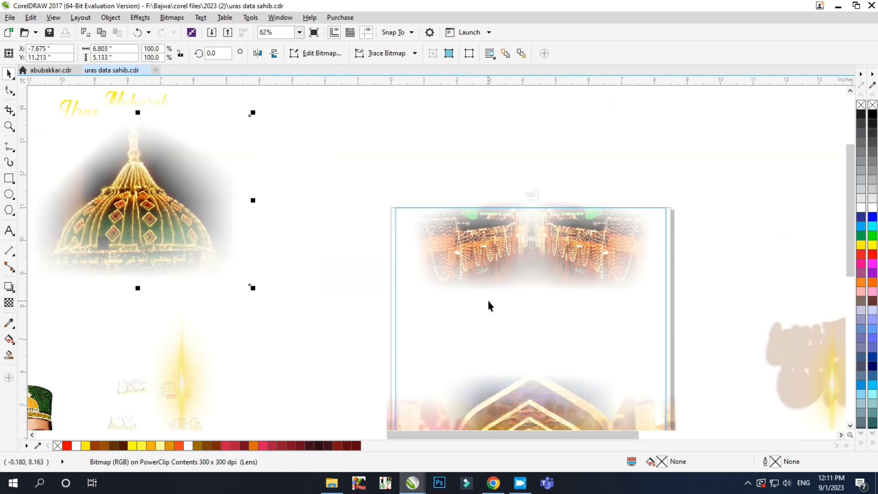
pyautogui.keyDown('ctrl'); pyautogui.click(498, 255); pyautogui.keyUp('ctrl')
pyautogui.moveTo(498, 255); pyautogui.dragTo(309, 191)
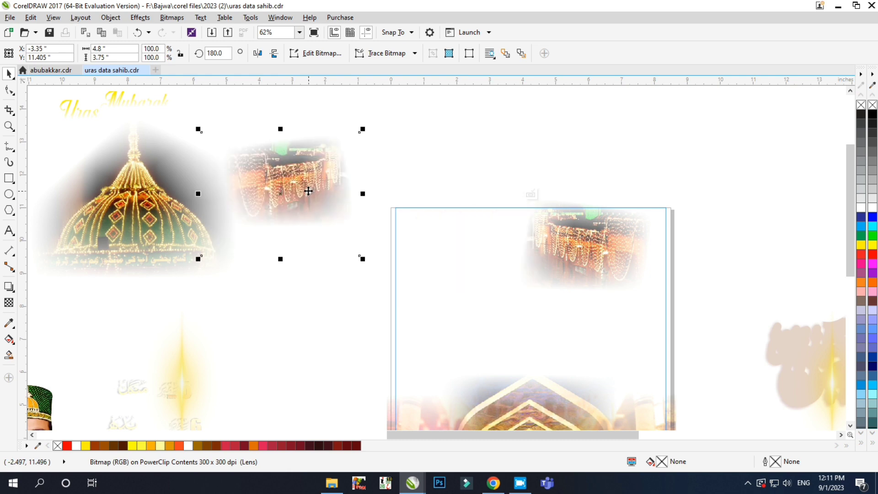
pyautogui.keyDown('ctrl'); pyautogui.click(600, 261); pyautogui.keyUp('ctrl')
pyautogui.moveTo(599, 262); pyautogui.dragTo(700, 157)
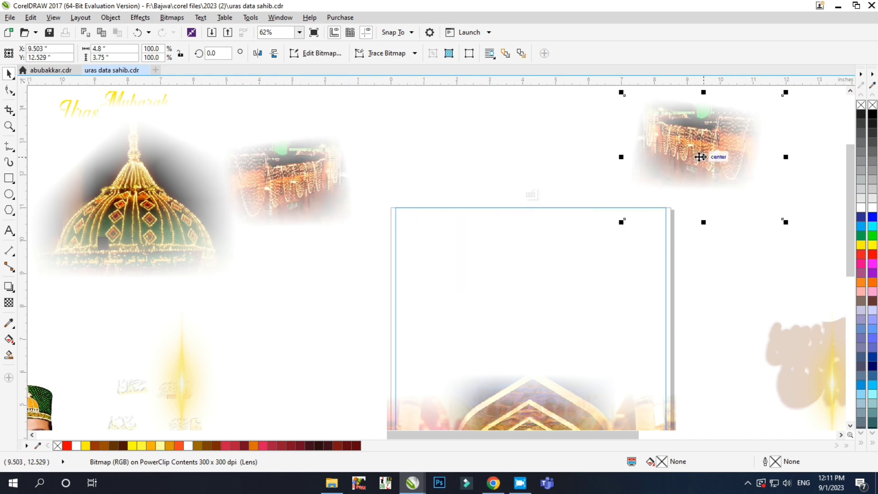
# Move the pink-lit courtyard picture and the glowing archway image off the poster onto the canvas below the page.
pyautogui.scroll(-2, 372, 116)
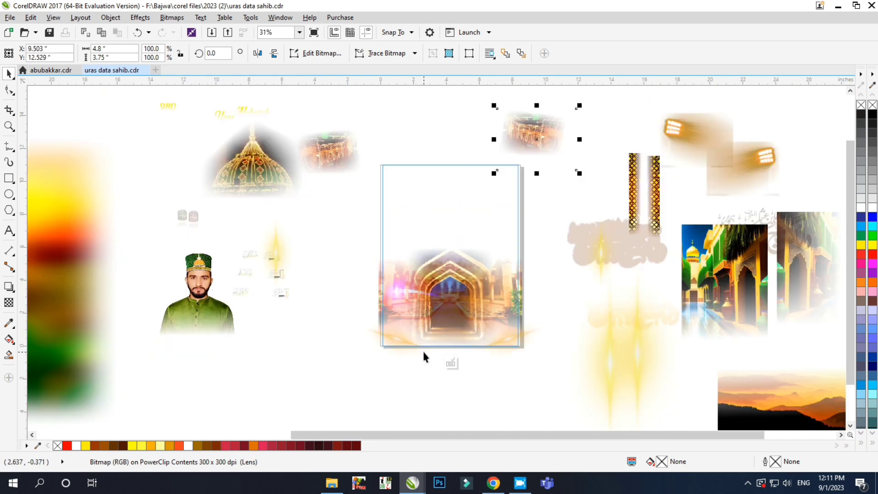
pyautogui.scroll(2, 444, 357)
pyautogui.keyDown('ctrl'); pyautogui.click(475, 202); pyautogui.keyUp('ctrl')
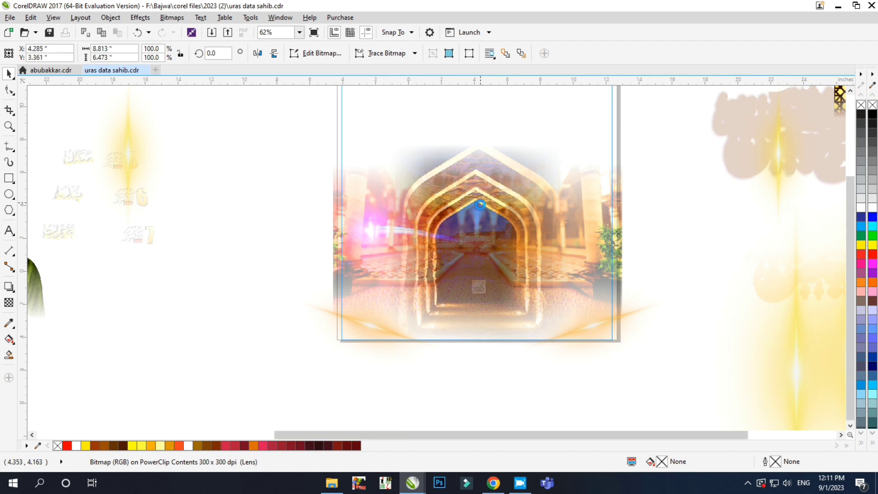
pyautogui.scroll(-2, 479, 204)
pyautogui.moveTo(480, 205); pyautogui.dragTo(368, 340)
pyautogui.keyDown('ctrl'); pyautogui.click(486, 218); pyautogui.keyUp('ctrl')
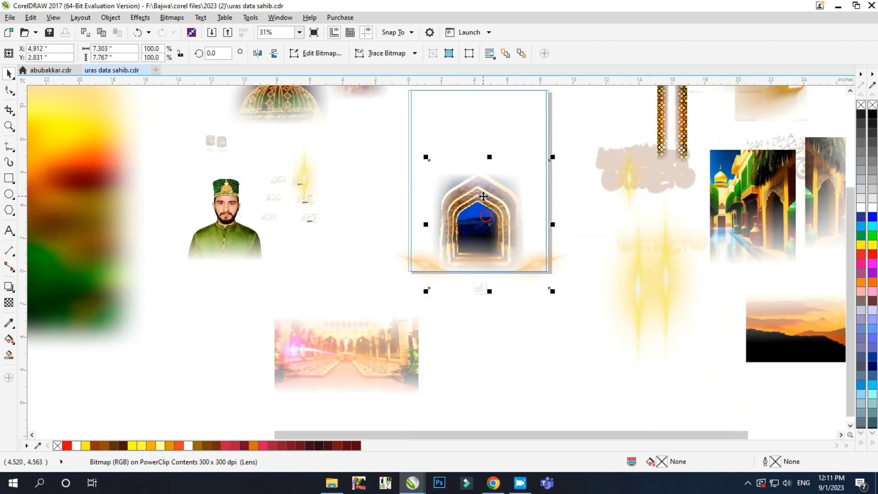
pyautogui.moveTo(483, 196); pyautogui.dragTo(496, 323)
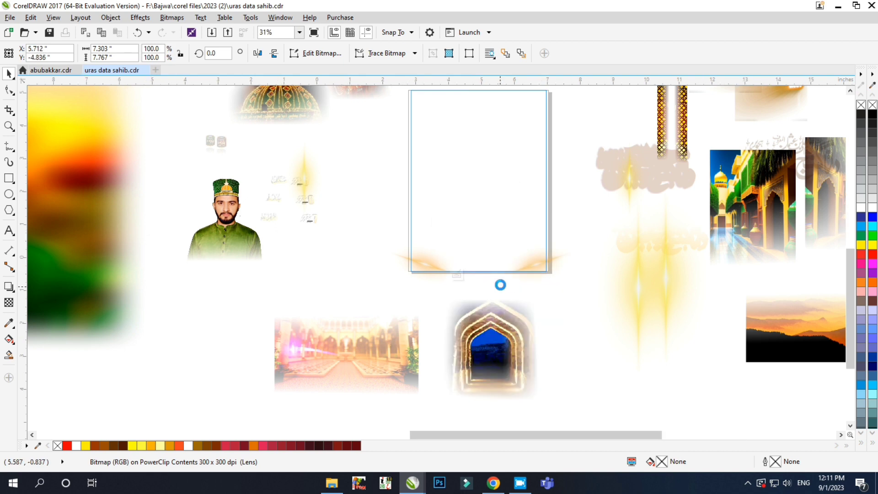
# Move the two slanted orange flares from the poster's bottom corners to the canvas on either side below the page.
pyautogui.scroll(2, 500, 285)
pyautogui.moveTo(341, 243); pyautogui.dragTo(167, 295)
pyautogui.moveTo(597, 244); pyautogui.dragTo(657, 306)
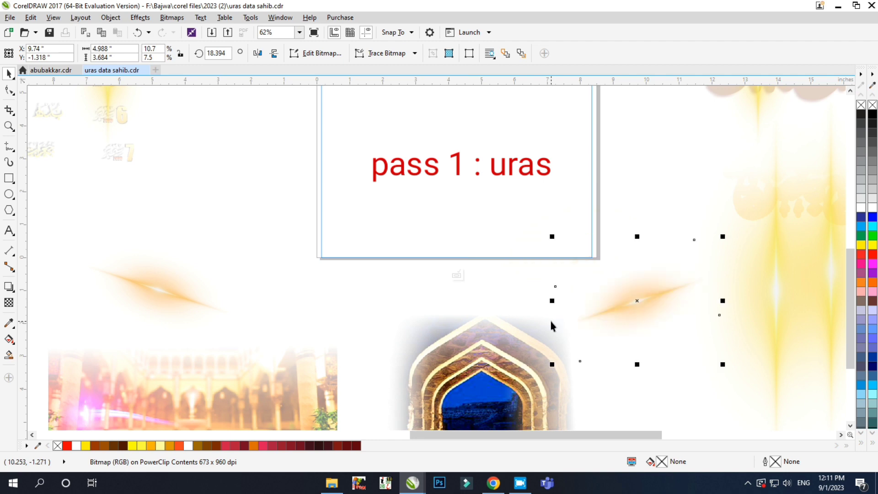
pyautogui.scroll(-4, 551, 320)
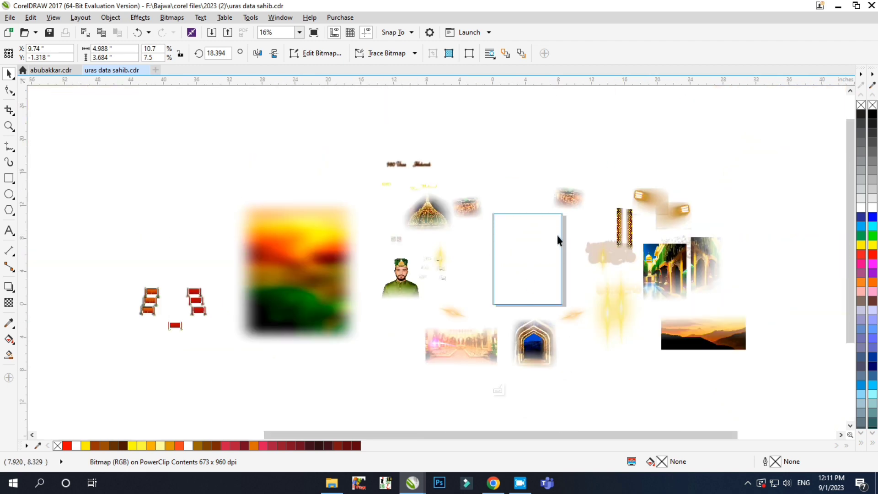
# Add the artistic text "ab yahan se sekhen k background kesy bnaya jata he" in 24 pt Arial on the empty page.
pyautogui.scroll(2, 557, 235)
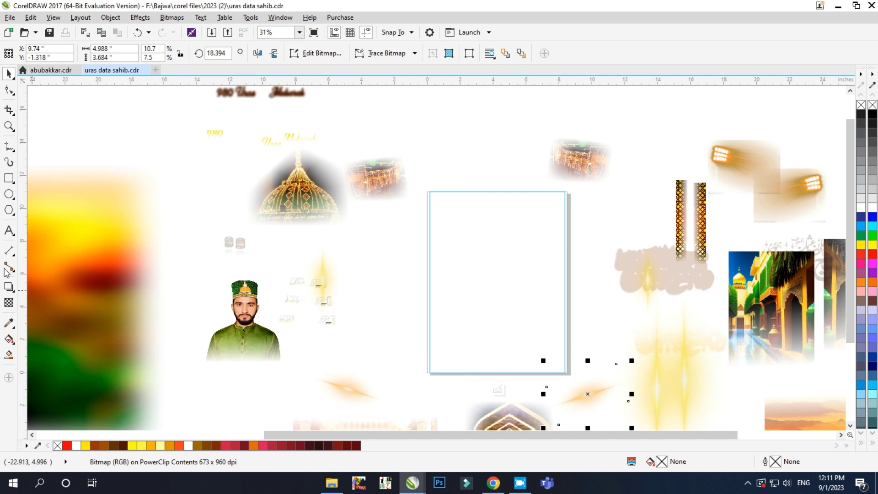
pyautogui.click(10, 230)
pyautogui.scroll(2, 469, 262)
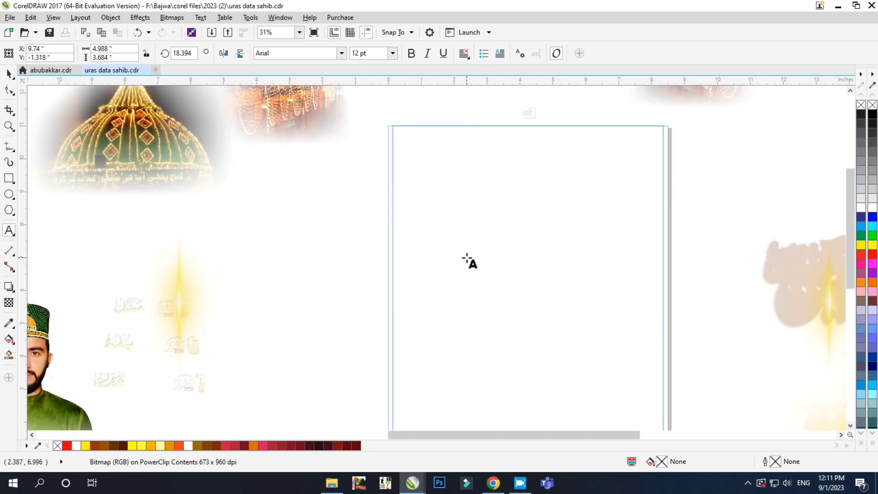
pyautogui.click(421, 280)
pyautogui.write('ab yahan se s')
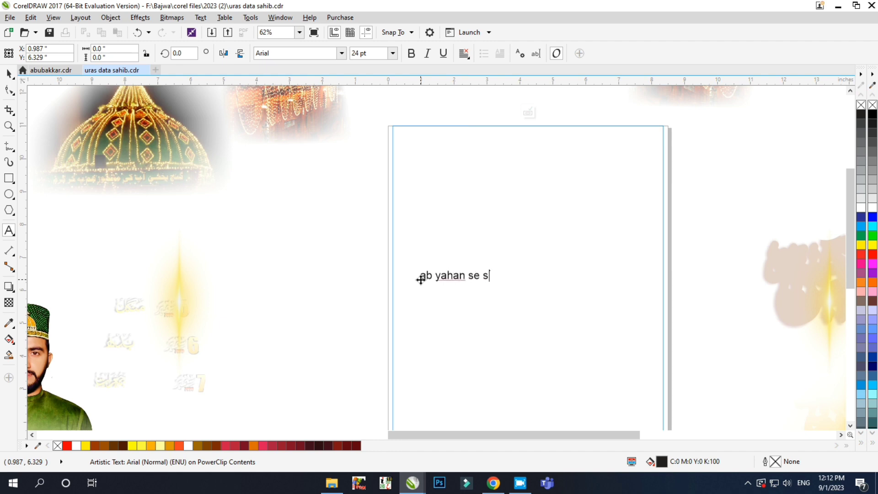
pyautogui.write('ekhen k back')
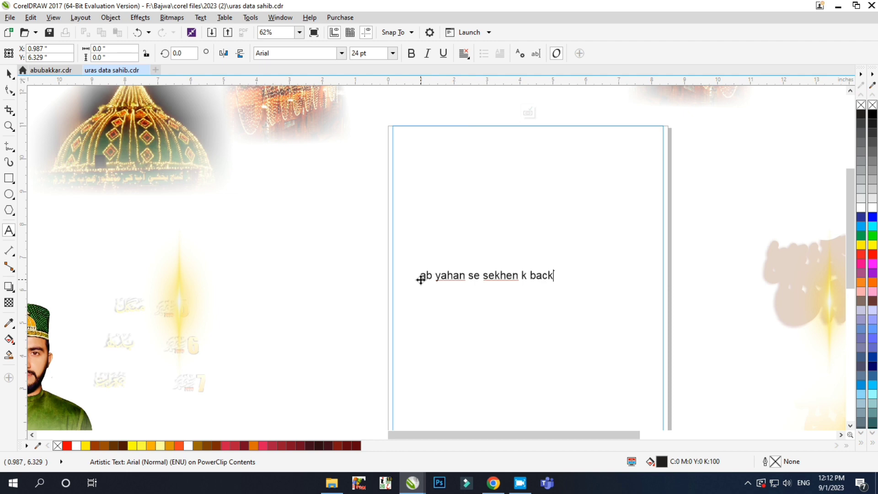
pyautogui.write('ground kesy bnaya jata')
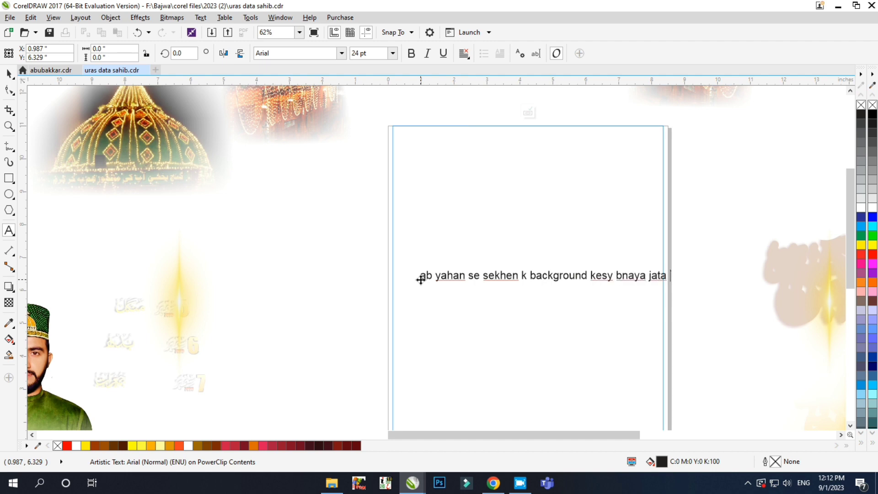
pyautogui.write(' he')
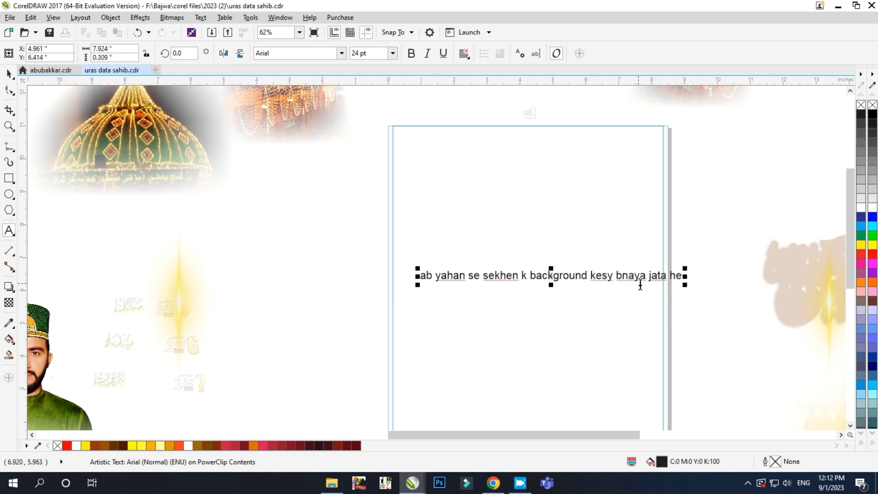
# Move the text line up and left so that it fits within the page's width.
pyautogui.scroll(3, 642, 284)
pyautogui.click(8, 73)
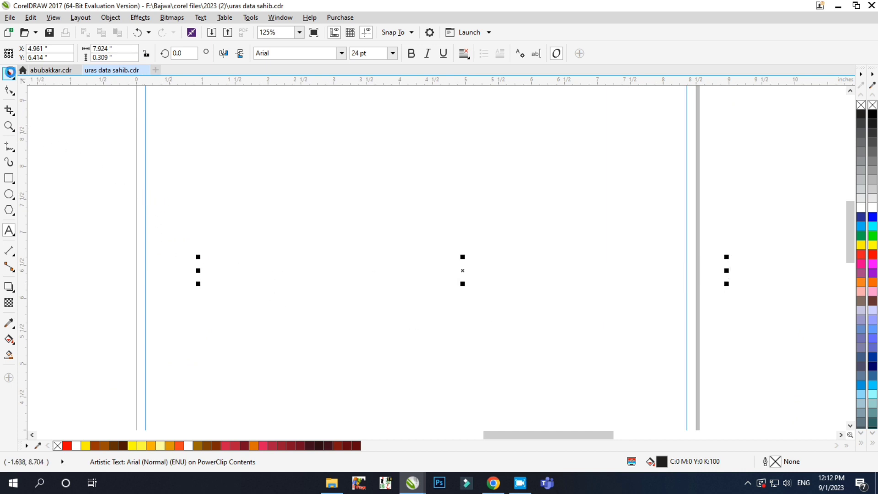
pyautogui.moveTo(498, 273); pyautogui.dragTo(462, 245)
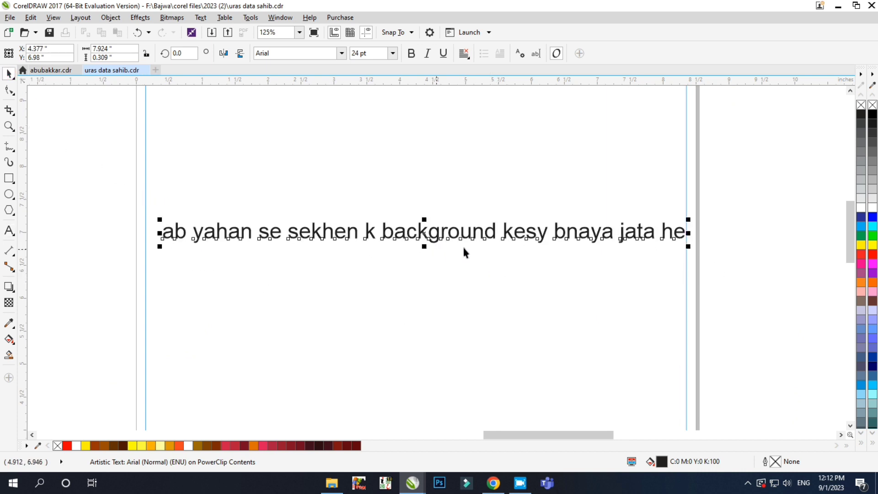
# Delete the text line from the page.
pyautogui.scroll(-5, 462, 245)
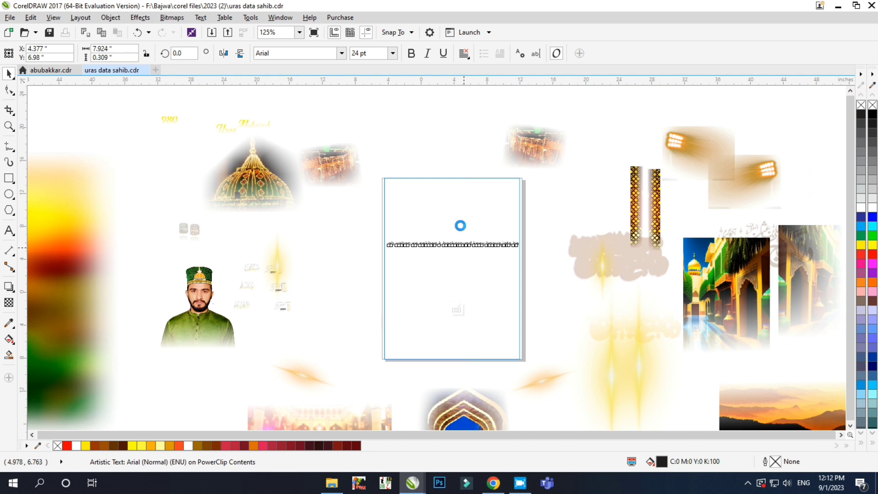
pyautogui.scroll(-3, 459, 223)
pyautogui.click(459, 223)
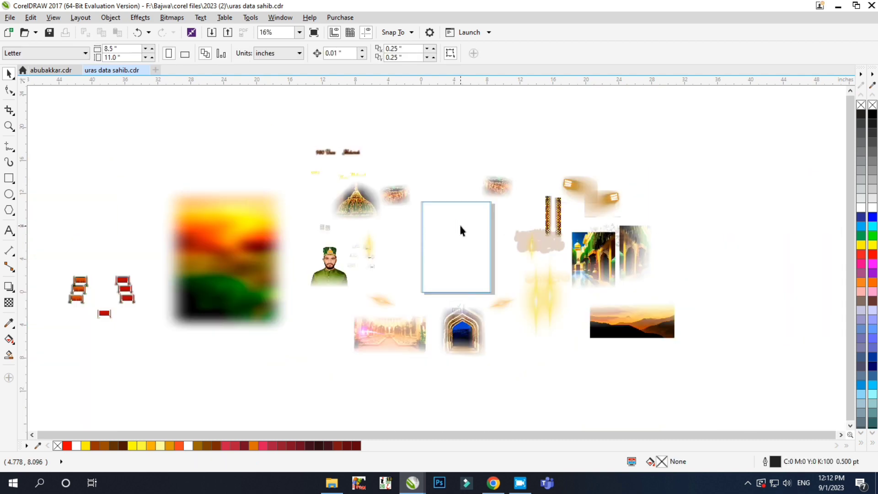
# Undo the latest changes back through the text line's deletion, move and creation and the right orange flare's move.
pyautogui.scroll(1, 458, 223)
pyautogui.hotkey('ctrl', 'z')
pyautogui.hotkey('ctrl', 'z')
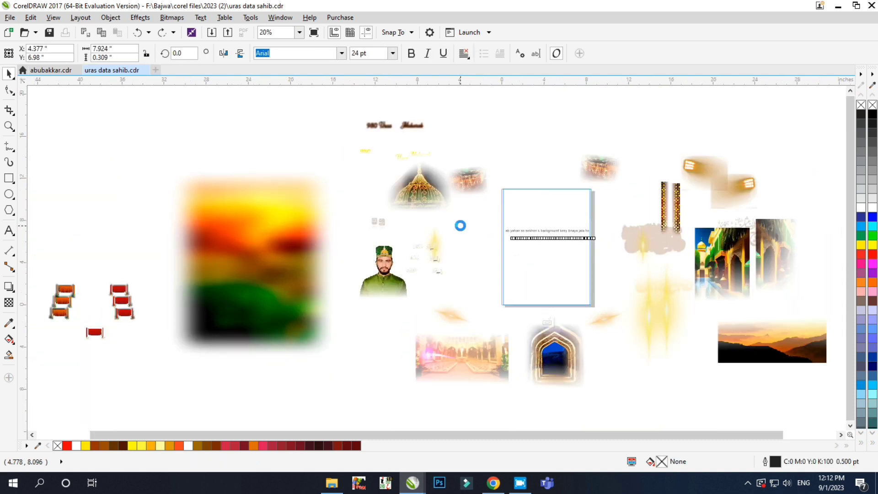
pyautogui.hotkey('ctrl', 'z')
pyautogui.hotkey('ctrl', 'z')
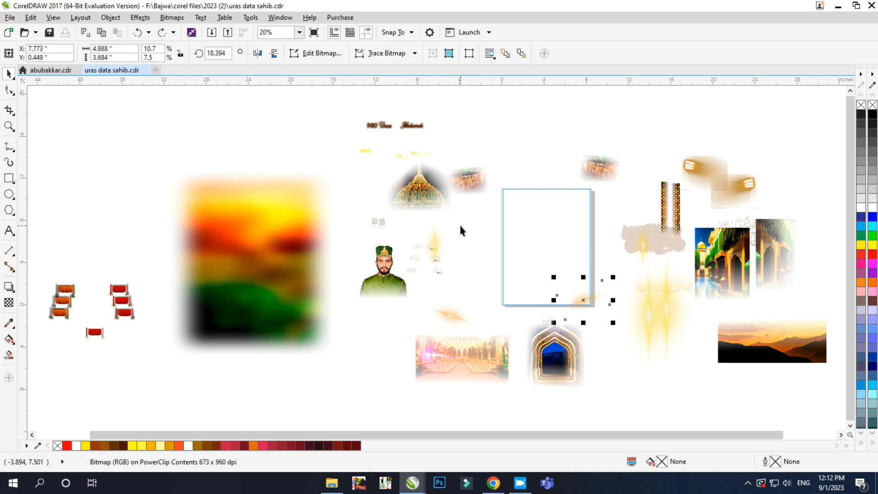
# Undo the moves of the left orange flare, archway, courtyard, string lights, dome and both yellow flares, restoring them to the poster.
pyautogui.hotkey('ctrl', 'z')
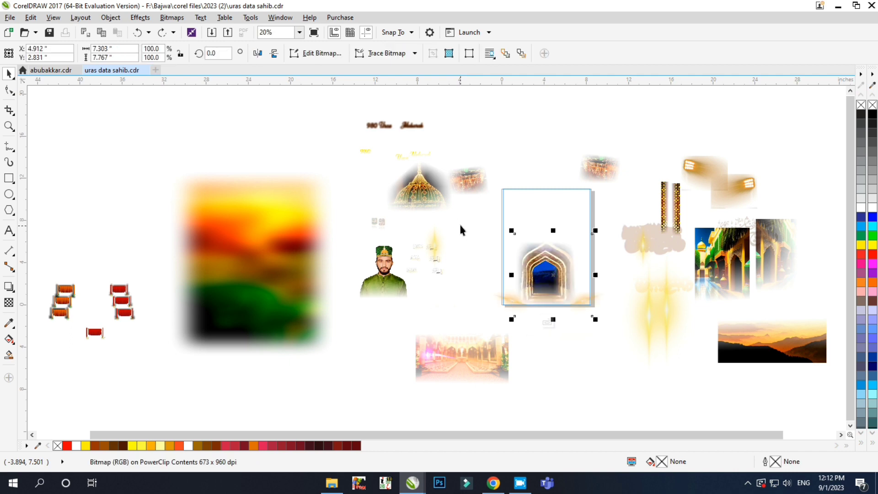
pyautogui.hotkey('ctrl', 'z')
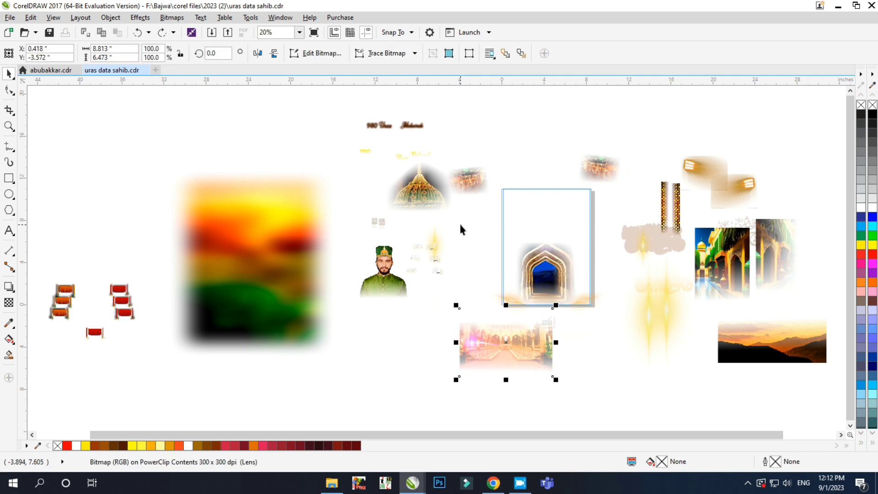
pyautogui.hotkey('ctrl', 'z')
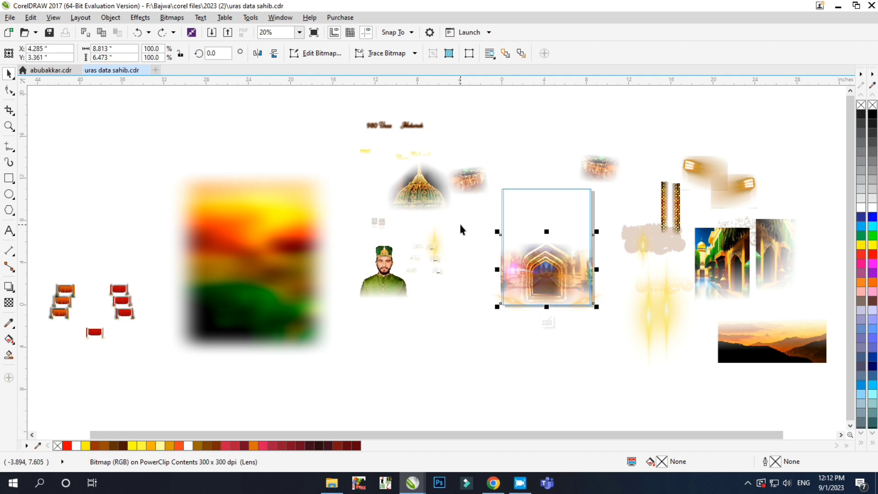
pyautogui.hotkey('ctrl', 'z')
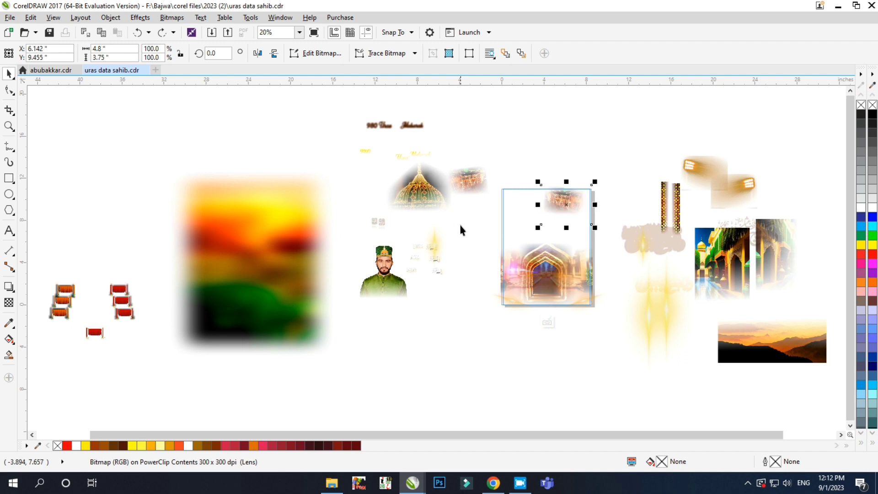
pyautogui.hotkey('ctrl', 'z')
pyautogui.hotkey('ctrl', 'z')
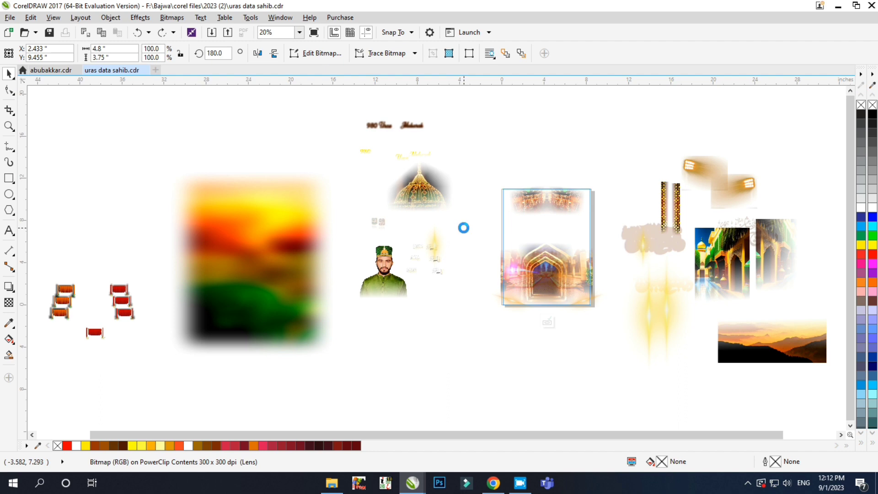
pyautogui.hotkey('ctrl', 'z')
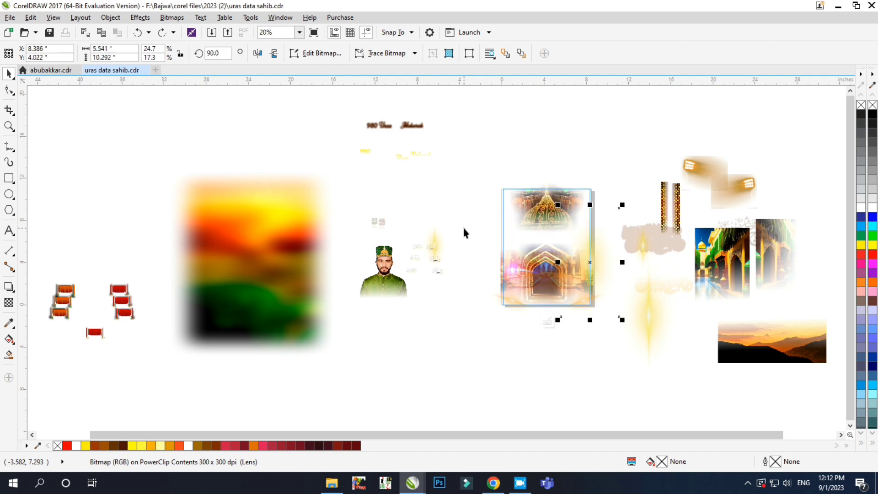
pyautogui.hotkey('ctrl', 'z')
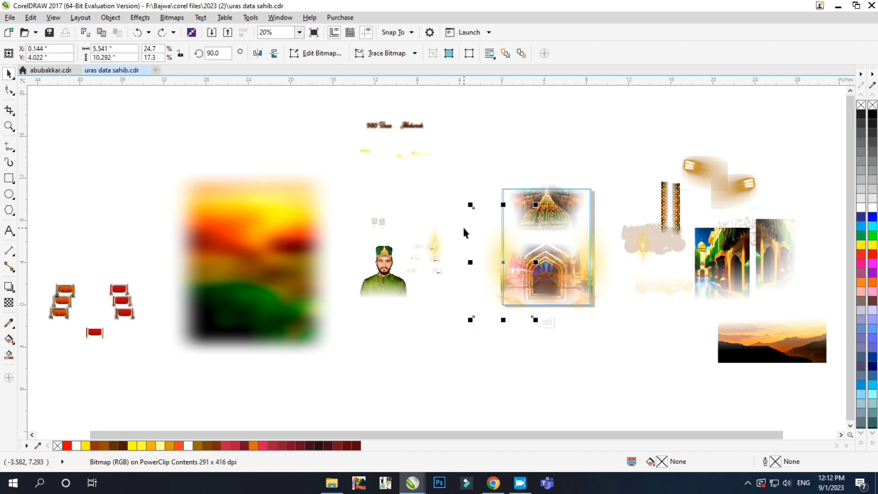
# Undo the moves of the sunset landscape and the two arched courtyard pictures, restoring them to the poster background.
pyautogui.hotkey('ctrl', 'z')
pyautogui.hotkey('ctrl', 'z')
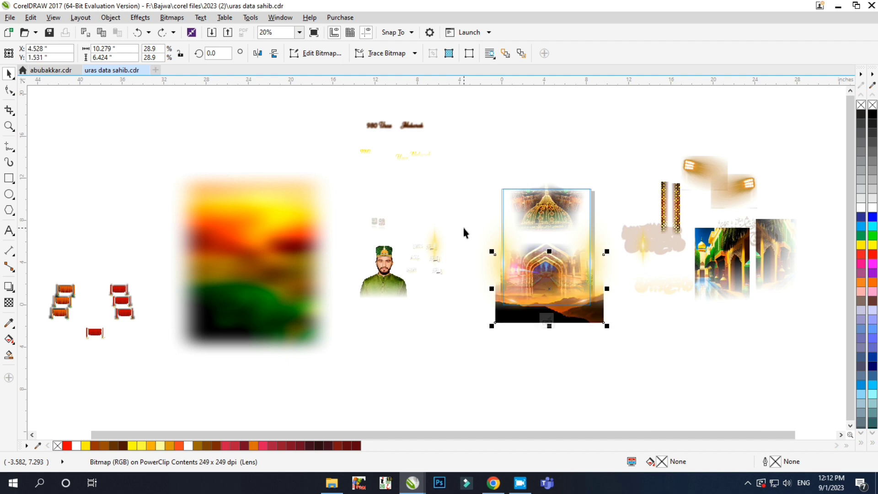
pyautogui.hotkey('ctrl', 'z')
pyautogui.hotkey('ctrl', 'z')
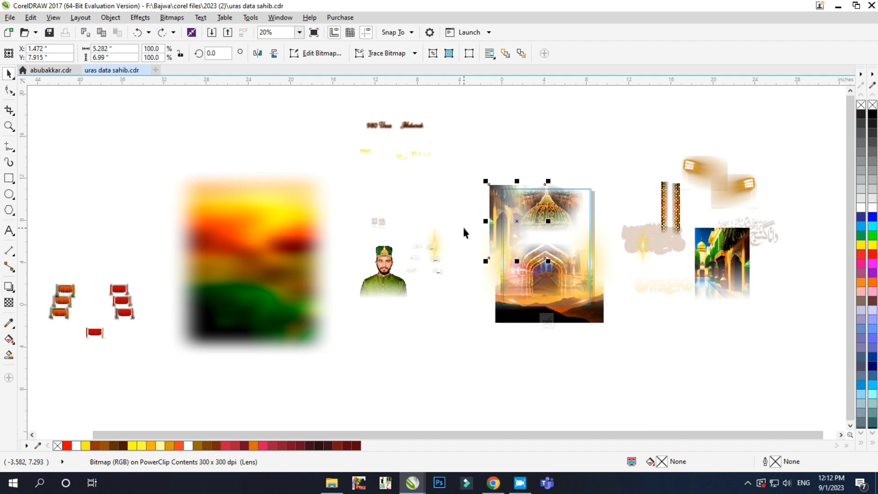
pyautogui.hotkey('ctrl', 'z')
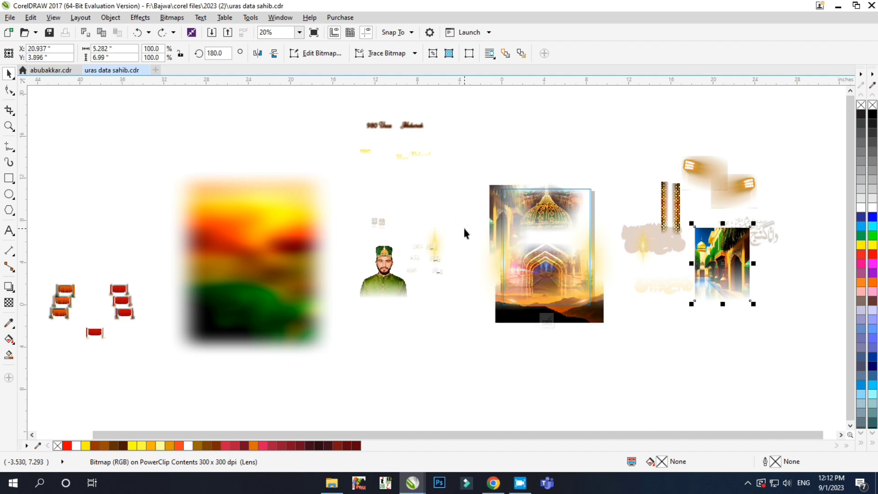
pyautogui.scroll(1, 463, 228)
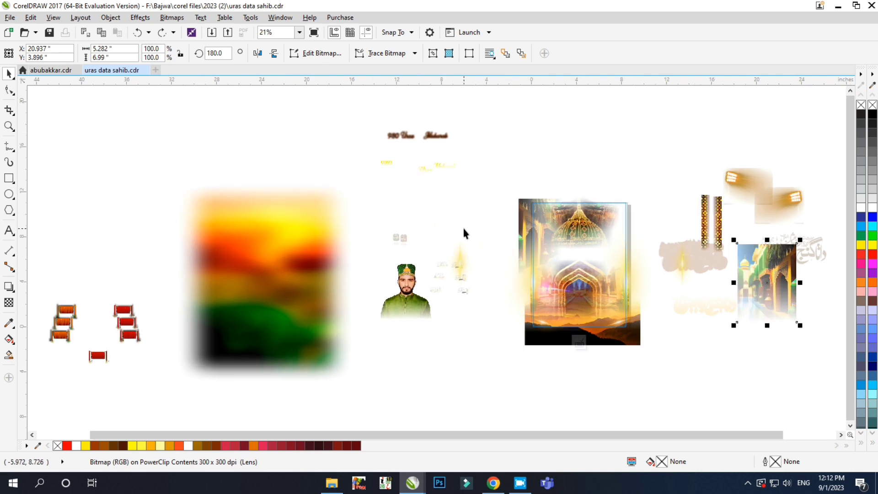
pyautogui.hotkey('ctrl', 'z')
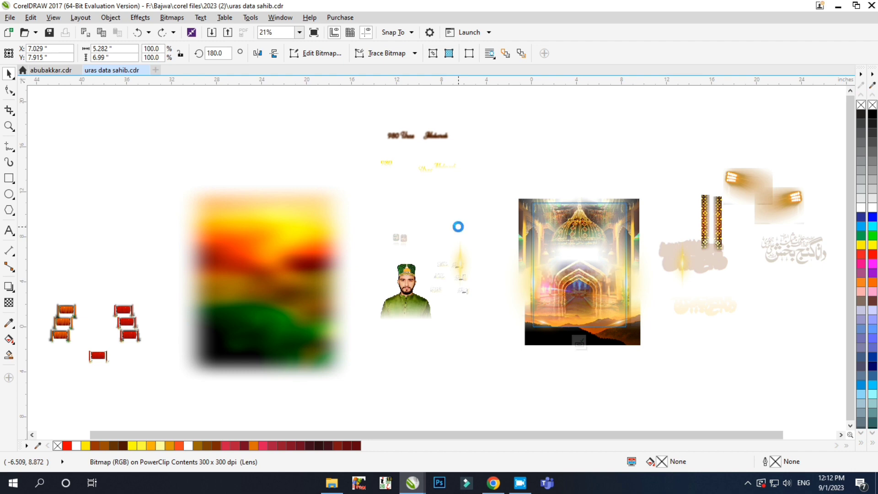
# Undo the moves of the corner lights, both ornamental border strips and the single red signboard.
pyautogui.hotkey('ctrl', 'z')
pyautogui.hotkey('ctrl', 'z')
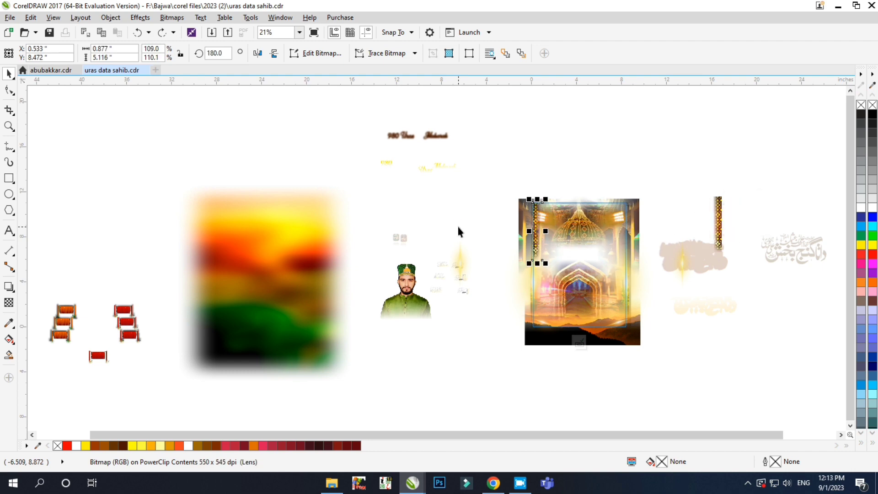
pyautogui.hotkey('ctrl', 'z')
pyautogui.hotkey('ctrl', 'z')
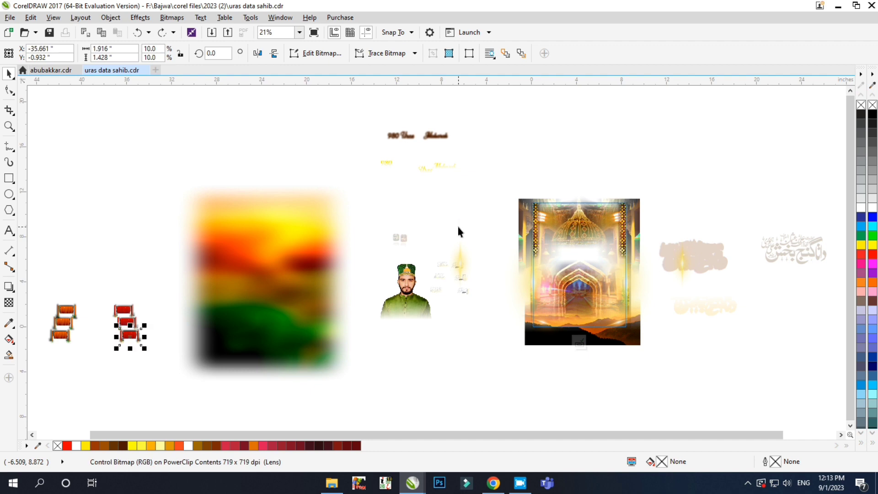
# Undo the moves of the six signboards, the blurred colour overlay and the man's portrait, restoring them to the poster.
pyautogui.hotkey('ctrl', 'z')
pyautogui.hotkey('ctrl', 'z')
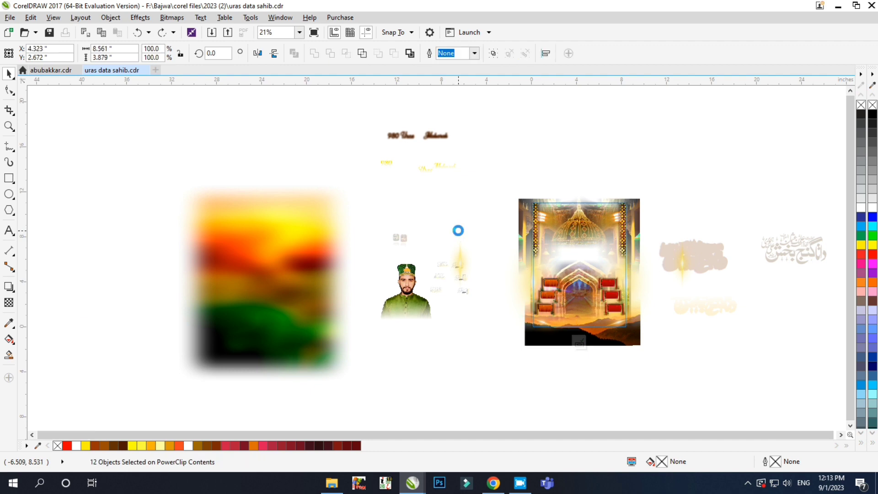
pyautogui.hotkey('ctrl', 'z')
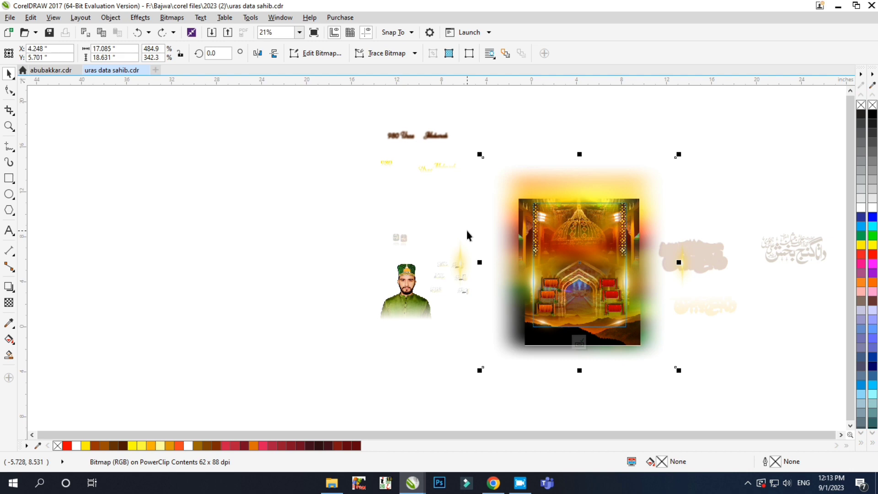
pyautogui.hotkey('ctrl', 'z')
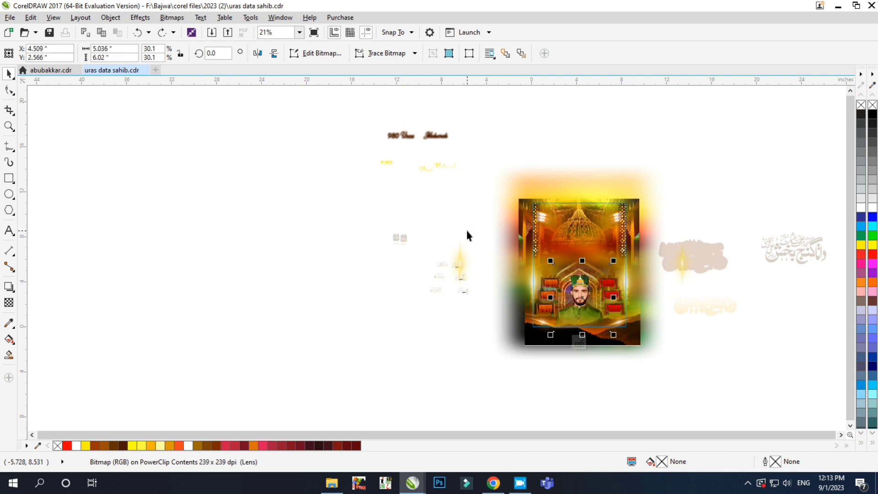
# Undo the changes to the "980 Uras Mubarak" heading layers back to before the poster's PowerClip contents were opened.
pyautogui.hotkey('ctrl', 'z')
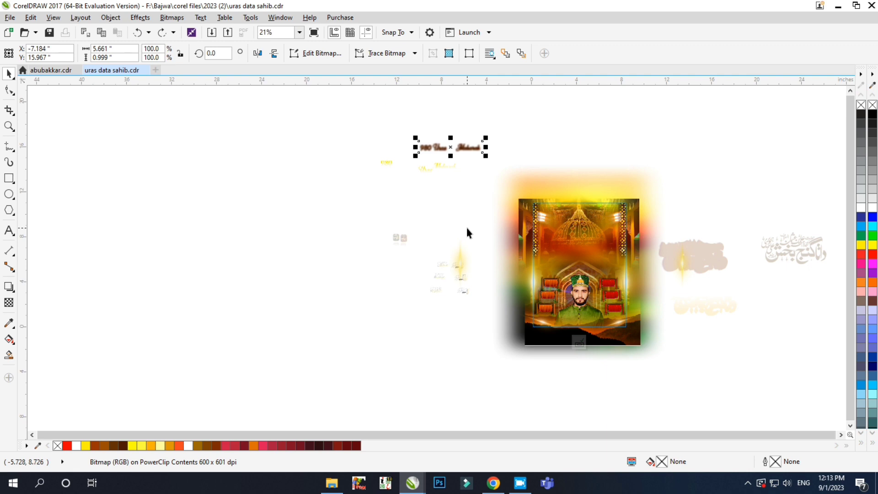
pyautogui.hotkey('ctrl', 'z')
pyautogui.hotkey('ctrl', 'z')
pyautogui.hotkey('ctrl', 'z')
pyautogui.hotkey('ctrl', 'z')
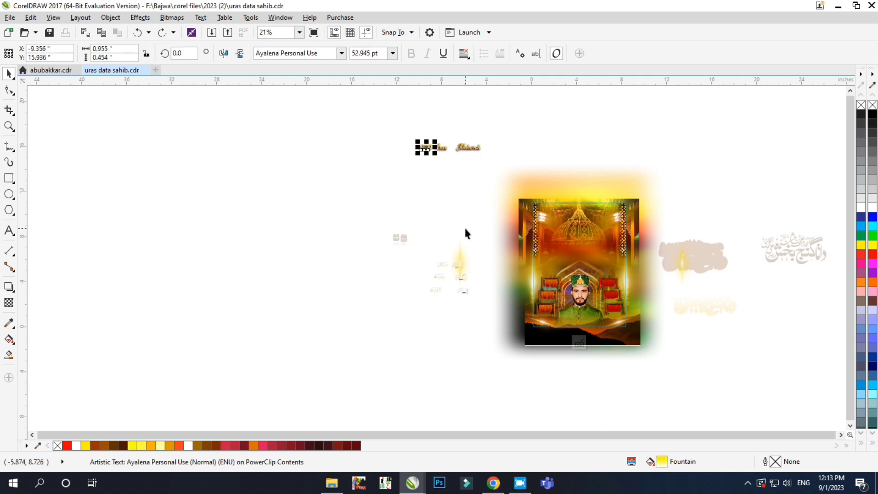
pyautogui.hotkey('ctrl', 'z')
pyautogui.hotkey('ctrl', 'z')
pyautogui.hotkey('ctrl', 'z')
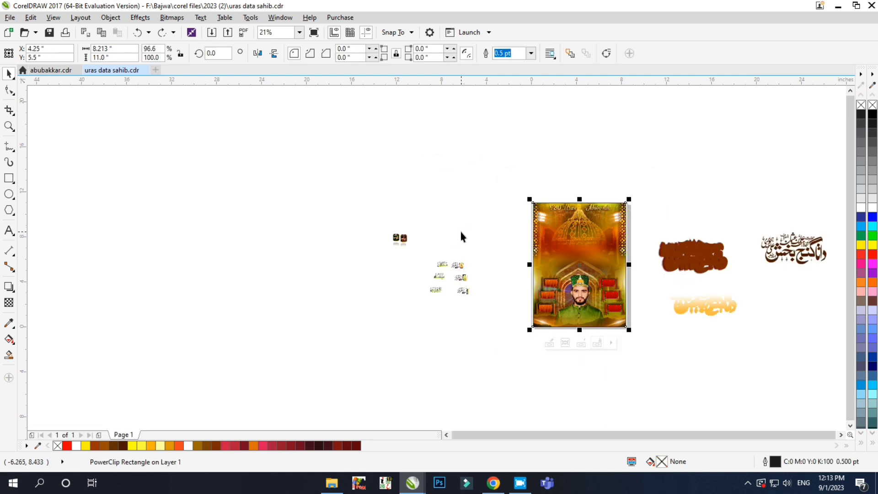
# Undo the moves of the calligraphy title's brown shape, golden backing and lettering, restoring the assembled title to the poster.
pyautogui.hotkey('ctrl', 'z')
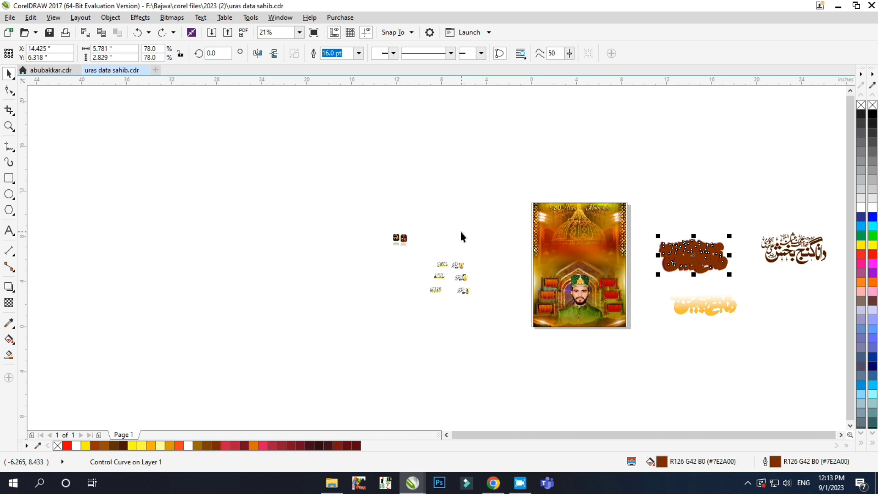
pyautogui.press('F4')
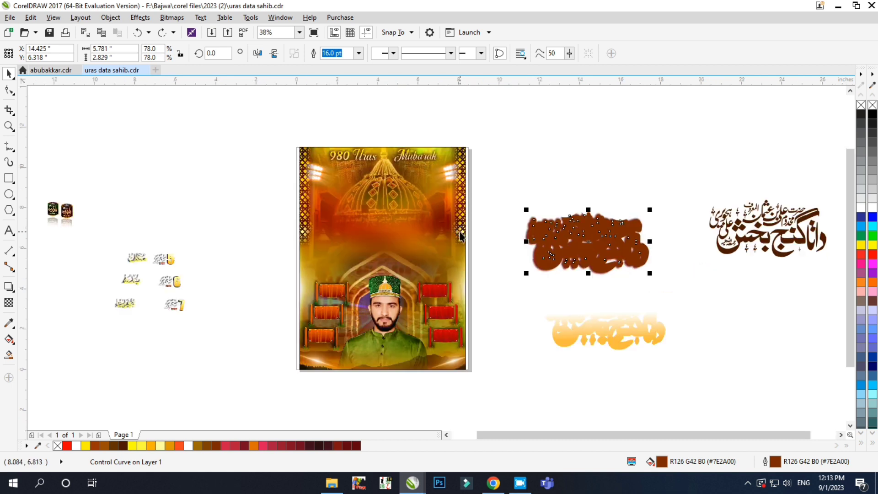
pyautogui.press('Tab')
pyautogui.press('Tab')
pyautogui.press('Tab')
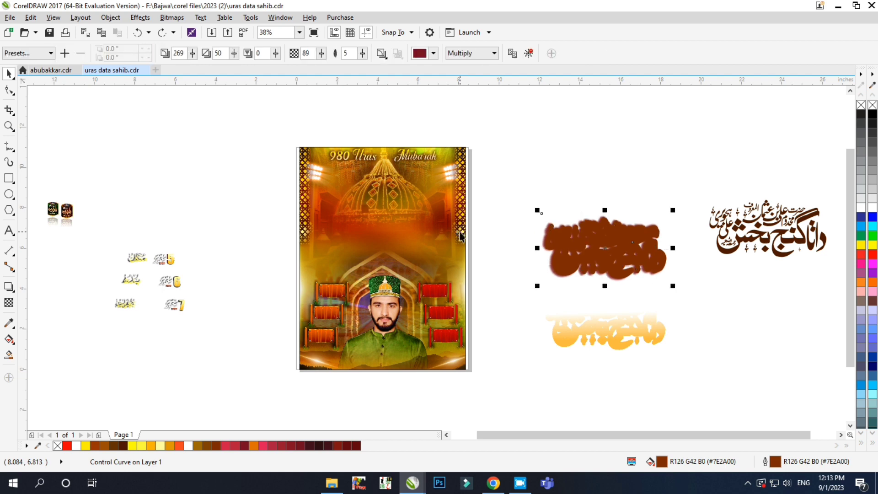
pyautogui.hotkey('ctrl', 'z')
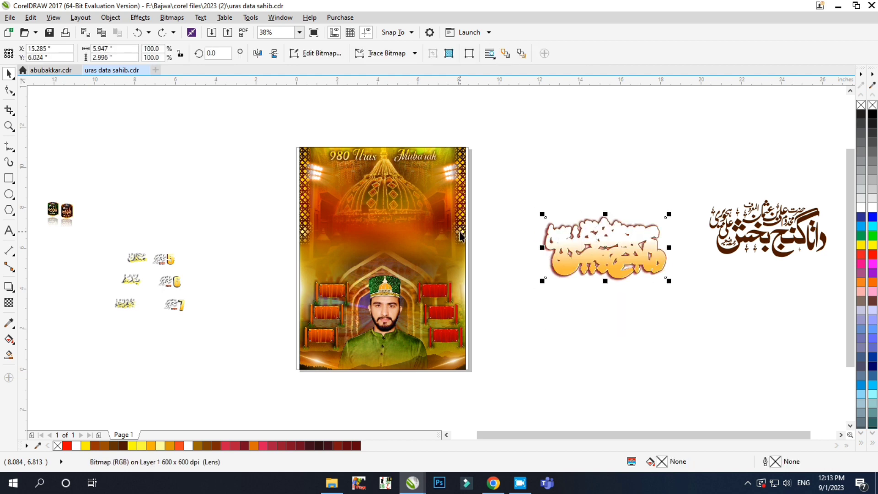
pyautogui.hotkey('ctrl', 'z')
pyautogui.hotkey('ctrl', 'z')
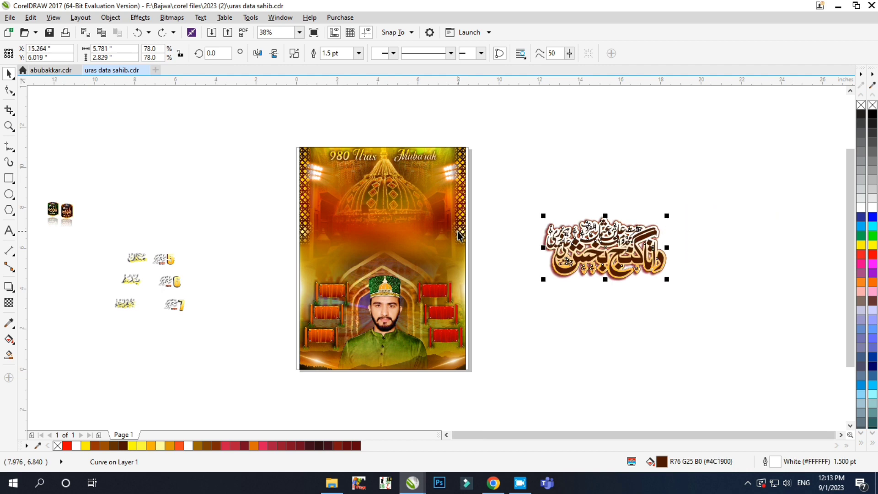
pyautogui.hotkey('ctrl', 'z')
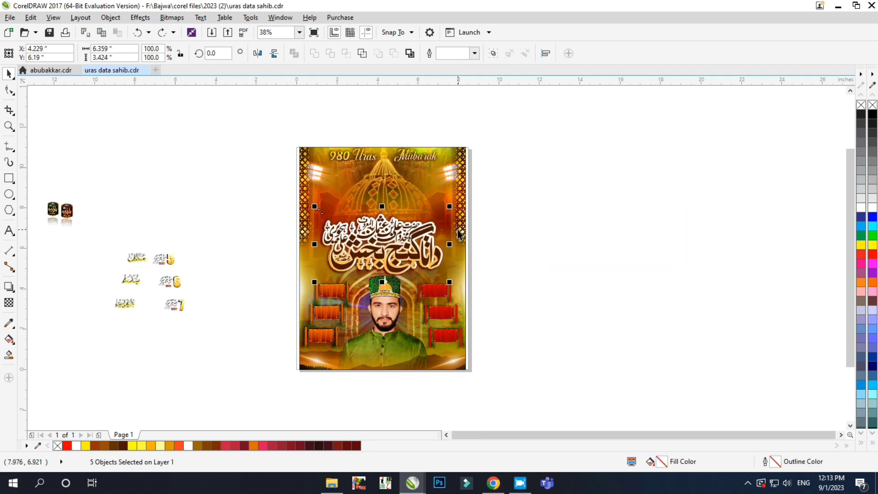
# Undo the moves of the two small logos and the day and date texts, restoring them to the poster.
pyautogui.hotkey('ctrl', 'z')
pyautogui.hotkey('ctrl', 'z')
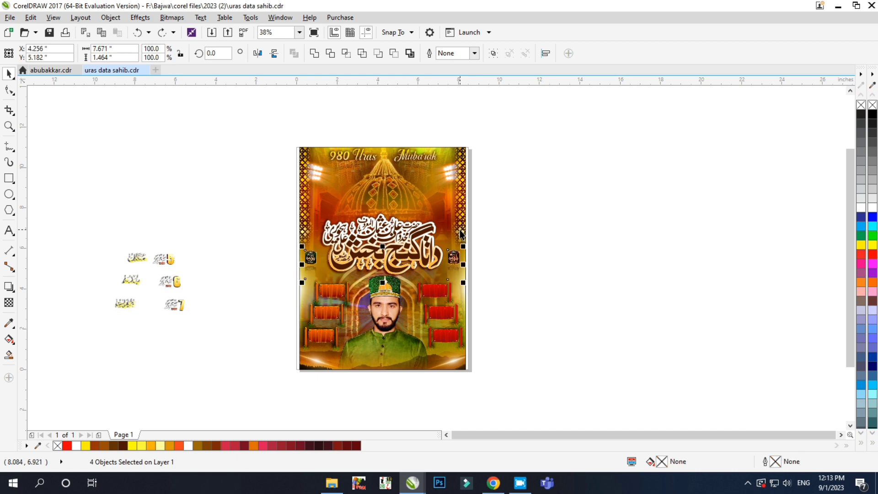
pyautogui.hotkey('ctrl', 'z')
pyautogui.hotkey('ctrl', 'z')
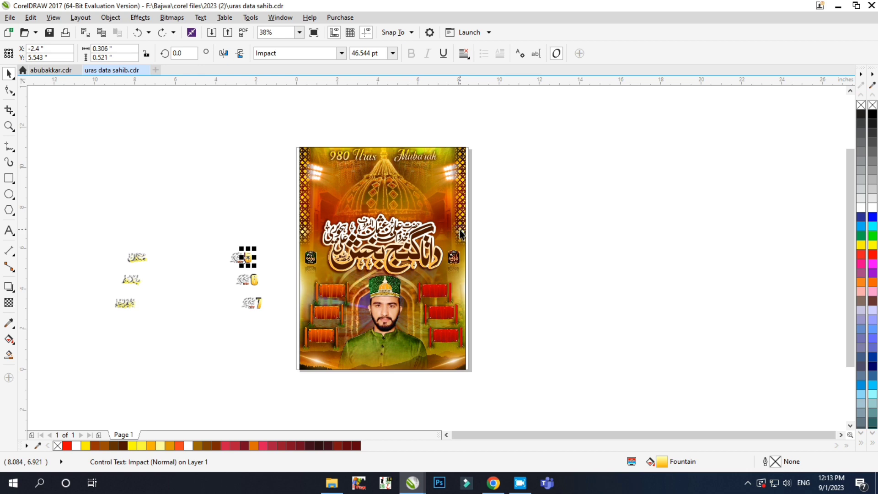
pyautogui.hotkey('ctrl', 'z')
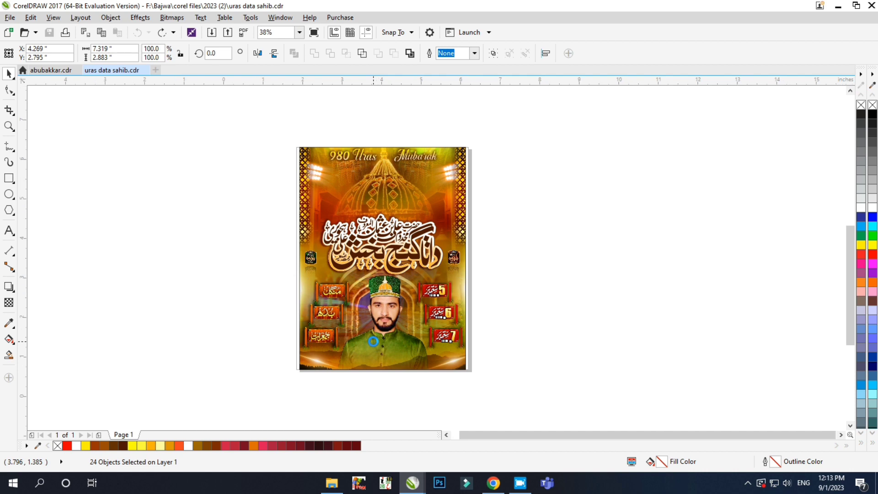
# Move the dark brown calligraphy lettering off the page to the right, uncovering its golden backing.
pyautogui.scroll(2, 373, 342)
pyautogui.click(679, 300)
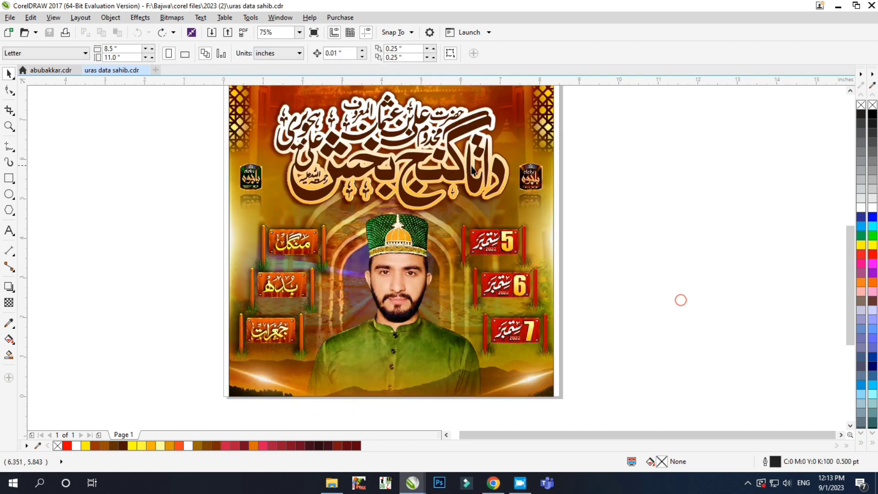
pyautogui.moveTo(454, 171); pyautogui.dragTo(810, 206)
# Adjust the linear transparency on the title's golden backing so it fades upward from its lower edge at about 88°.
pyautogui.click(9, 302)
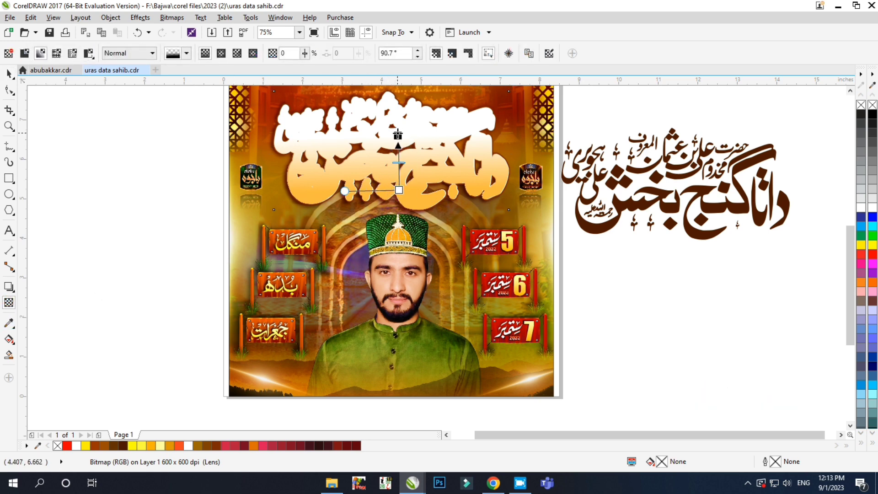
pyautogui.moveTo(397, 135); pyautogui.dragTo(399, 120)
pyautogui.moveTo(401, 193); pyautogui.dragTo(399, 204)
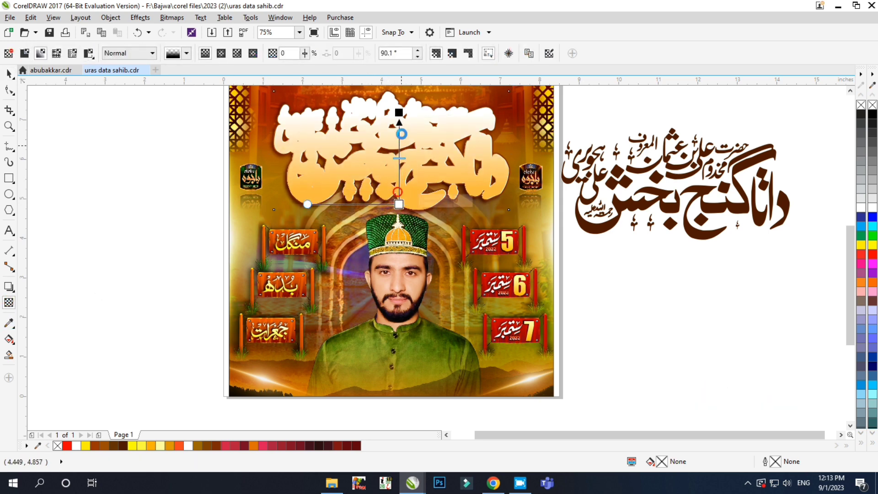
pyautogui.moveTo(400, 124); pyautogui.dragTo(402, 133)
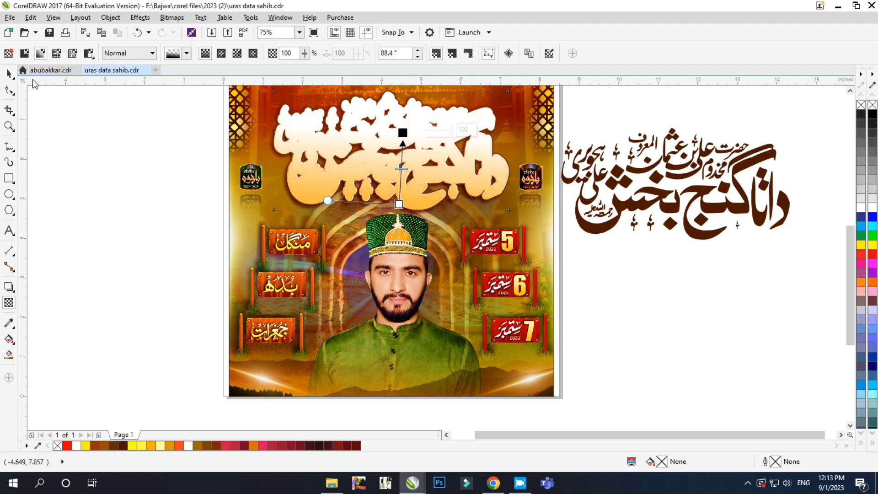
# Move the dark brown calligraphy lettering back onto its golden backing above the portrait and deselect it.
pyautogui.click(9, 73)
pyautogui.moveTo(636, 205); pyautogui.dragTo(354, 168)
pyautogui.click(684, 256)
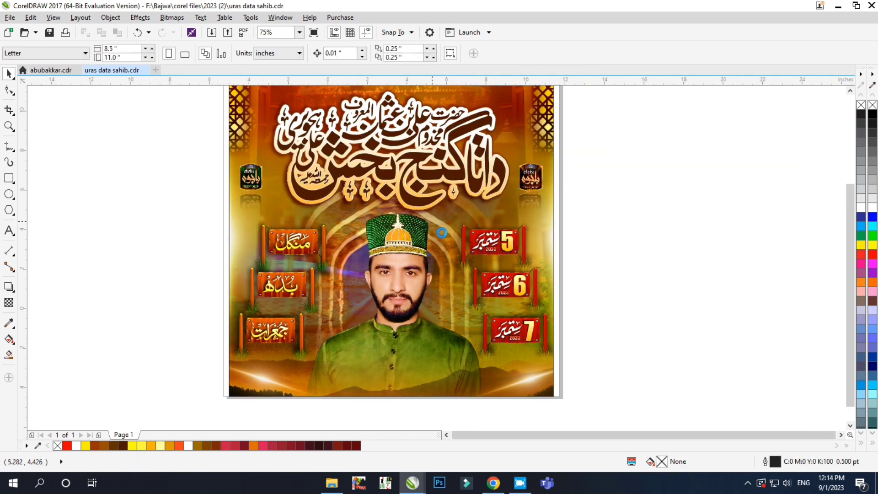